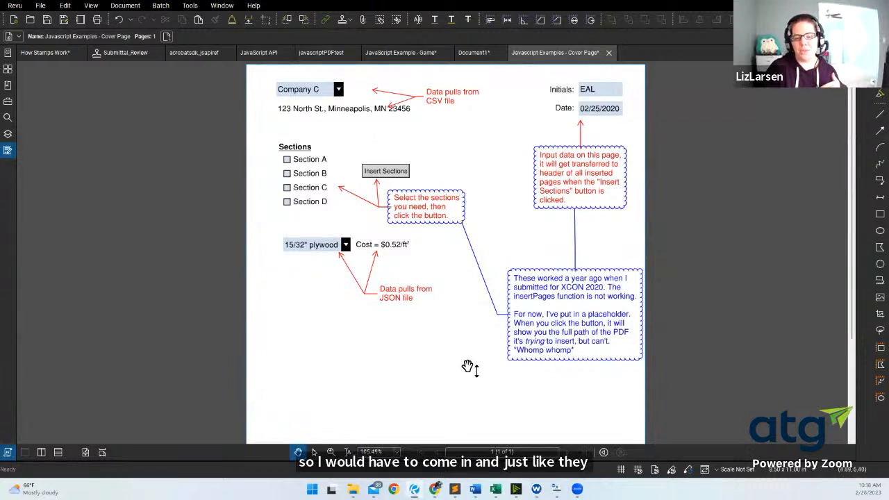
Test the material dropdown with 1/2" plywood and set it to 1/2"Gyp.
{"action": "left_click", "coordinate": [345, 244]}
{"action": "left_click", "coordinate": [333, 254]}
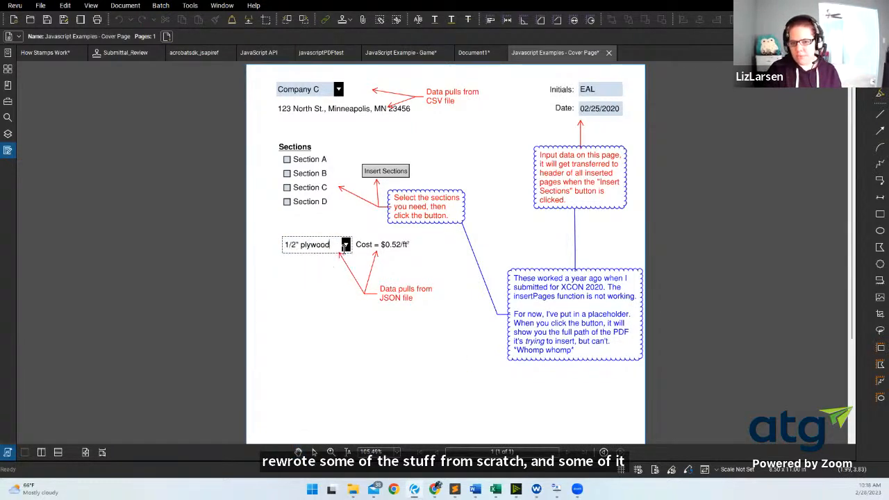
{"action": "left_click", "coordinate": [345, 244]}
{"action": "left_click", "coordinate": [324, 276]}
Test the company dropdown with Company B and set it to Company A.
{"action": "left_click", "coordinate": [338, 89]}
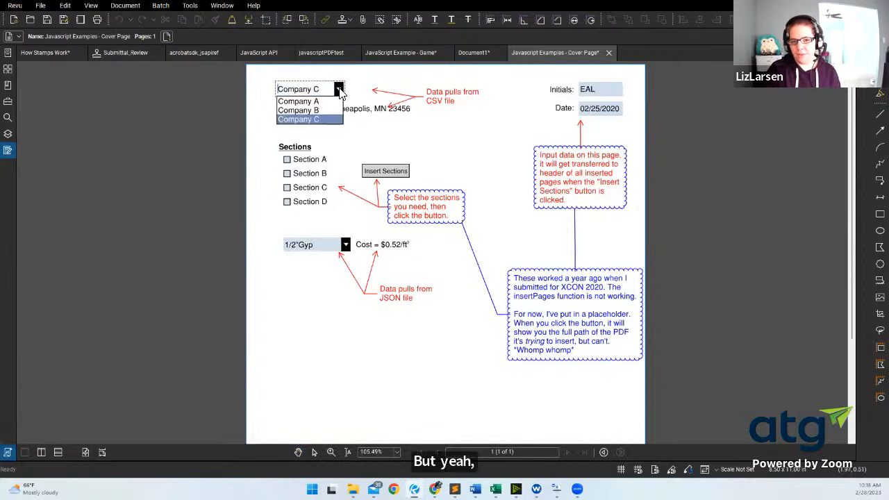
{"action": "left_click", "coordinate": [326, 107]}
{"action": "left_click", "coordinate": [338, 89]}
{"action": "left_click", "coordinate": [326, 98]}
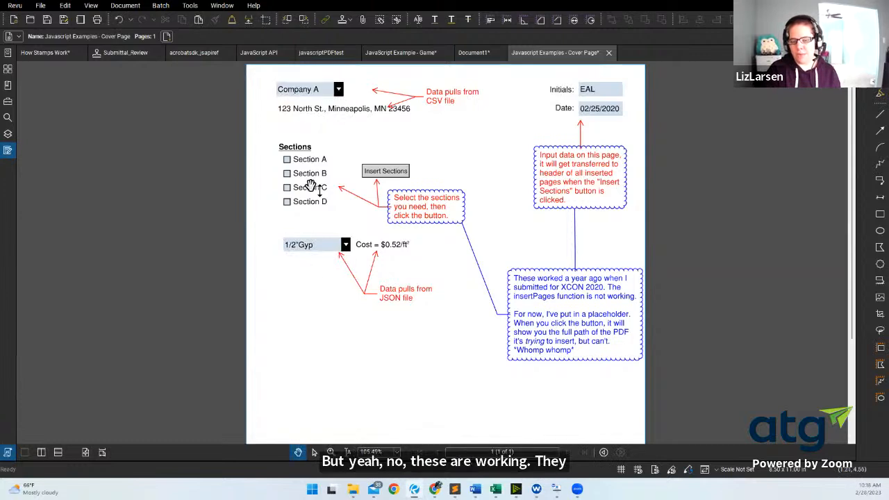
Open the folder that contains the Javascript Examples - Cover Page document to view its companion files.
{"action": "right_click", "coordinate": [548, 53]}
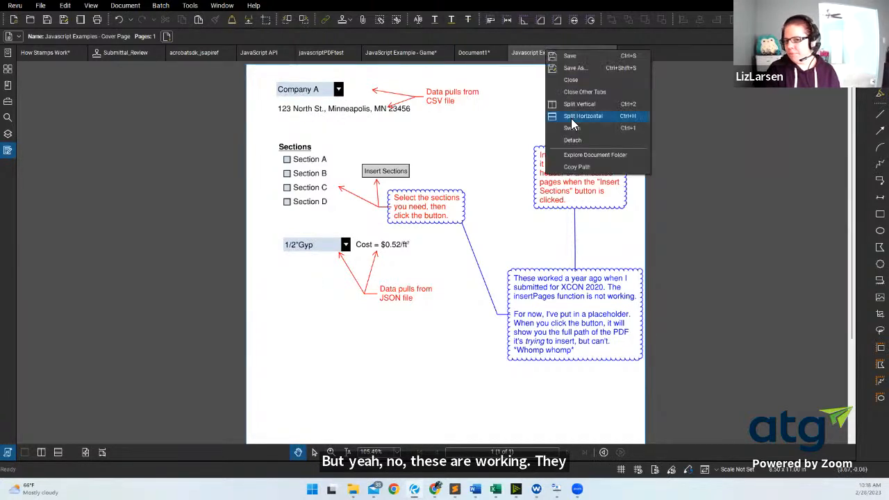
{"action": "left_click", "coordinate": [576, 167]}
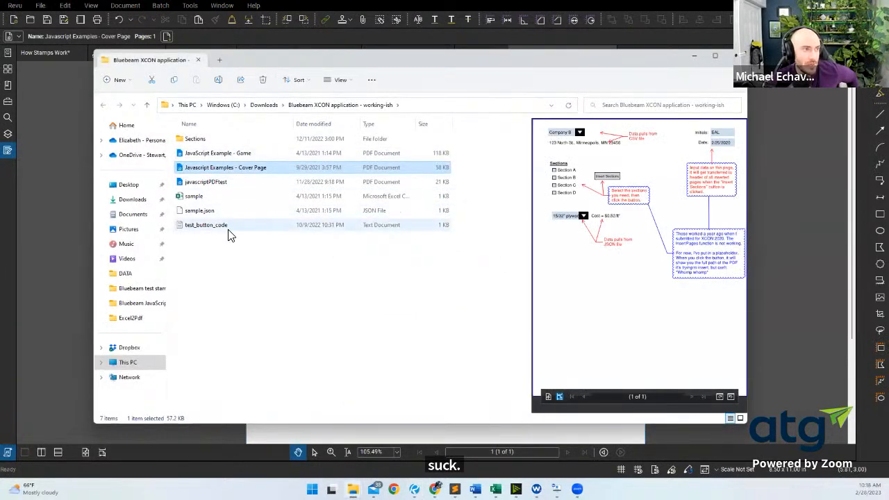
{"action": "left_click", "coordinate": [277, 279]}
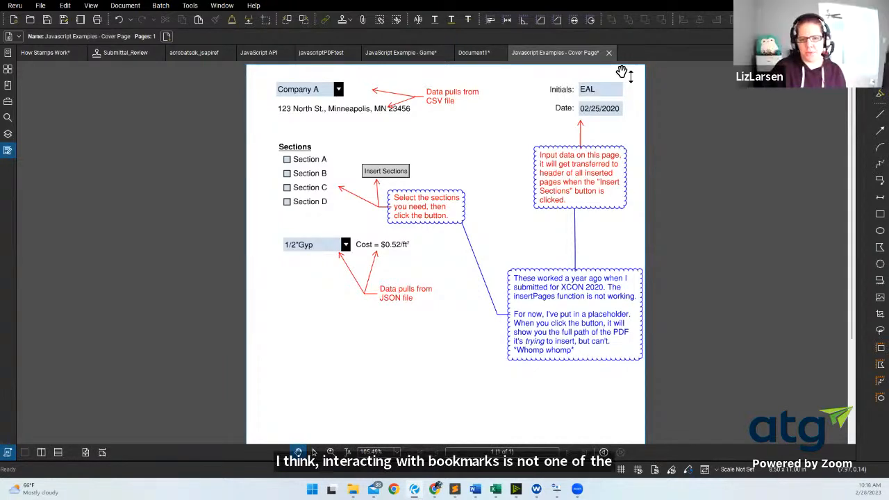
Inspect the Mouse Up JavaScript of the Square3 button in the JavaScript Example - Game document, closing the editor without changes.
{"action": "left_click", "coordinate": [382, 54]}
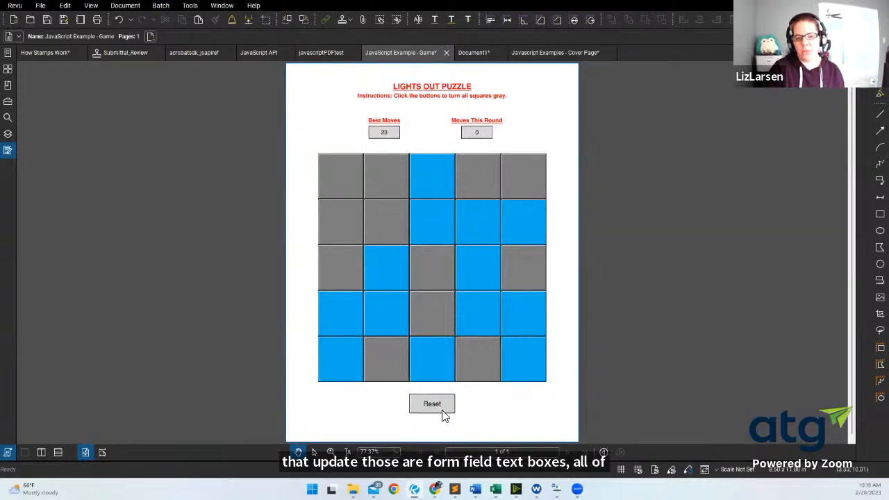
{"action": "left_click", "coordinate": [8, 150]}
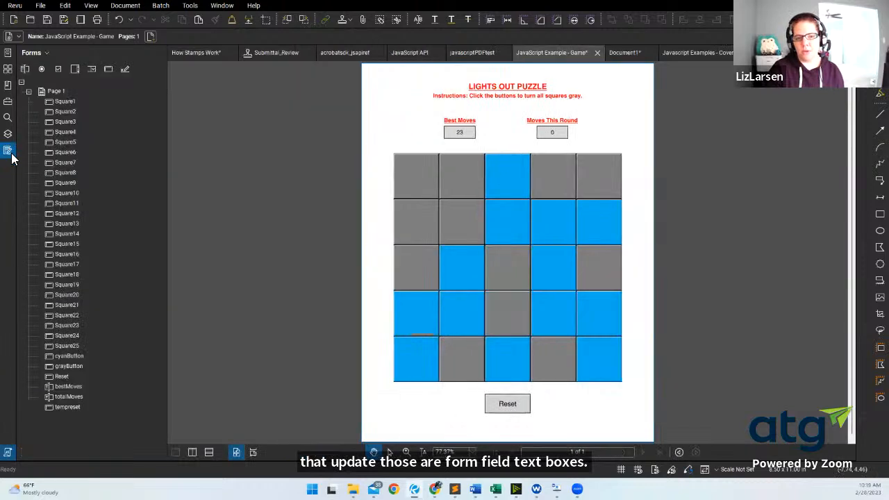
{"action": "left_click", "coordinate": [56, 122]}
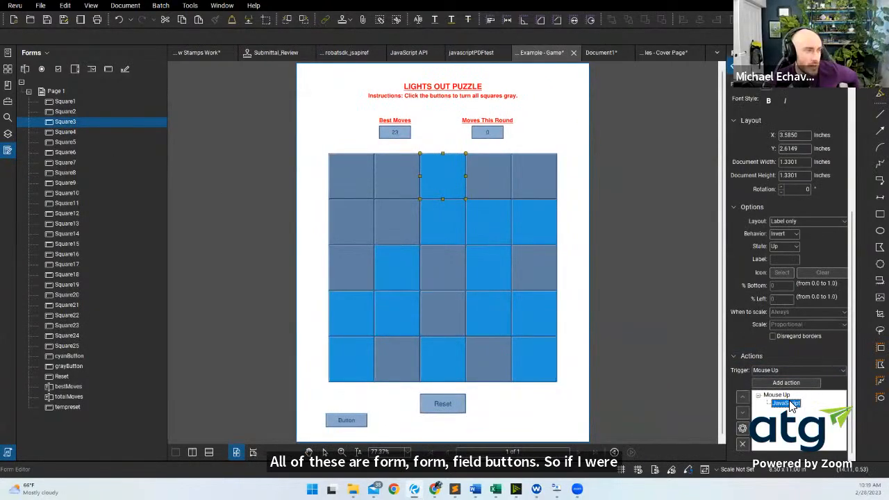
{"action": "double_click", "coordinate": [787, 402]}
{"action": "left_click", "coordinate": [530, 184]}
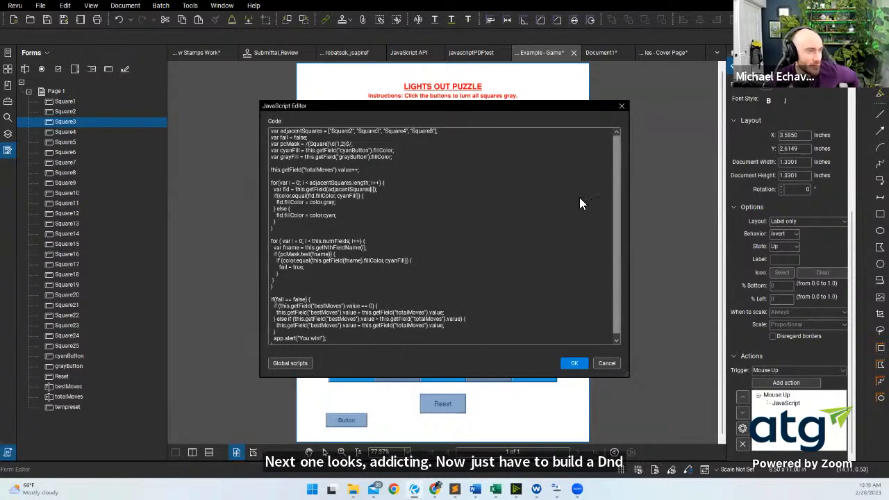
{"action": "left_click", "coordinate": [620, 107]}
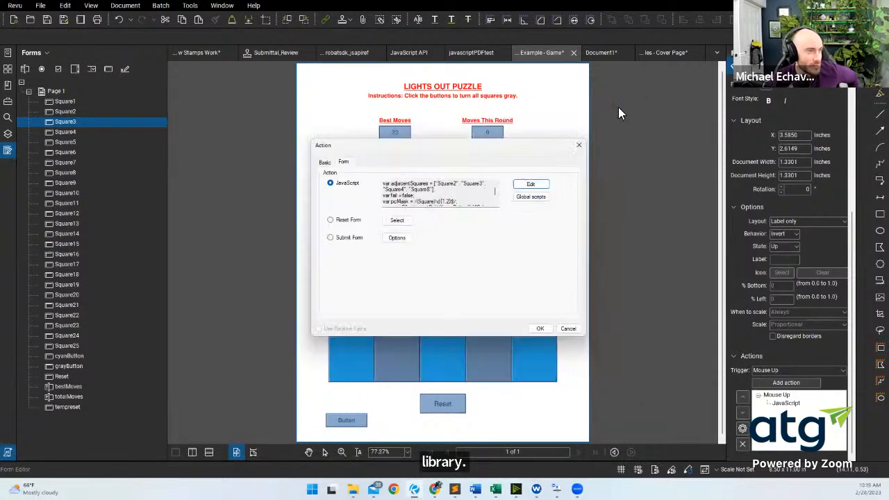
{"action": "left_click", "coordinate": [577, 144]}
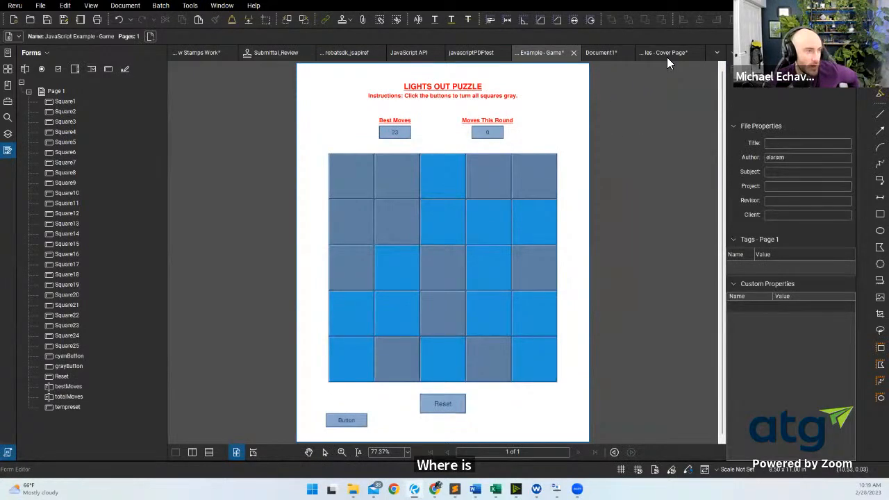
Bring up the Submittal_Review stamp document to view its form fields.
{"action": "left_click", "coordinate": [665, 53]}
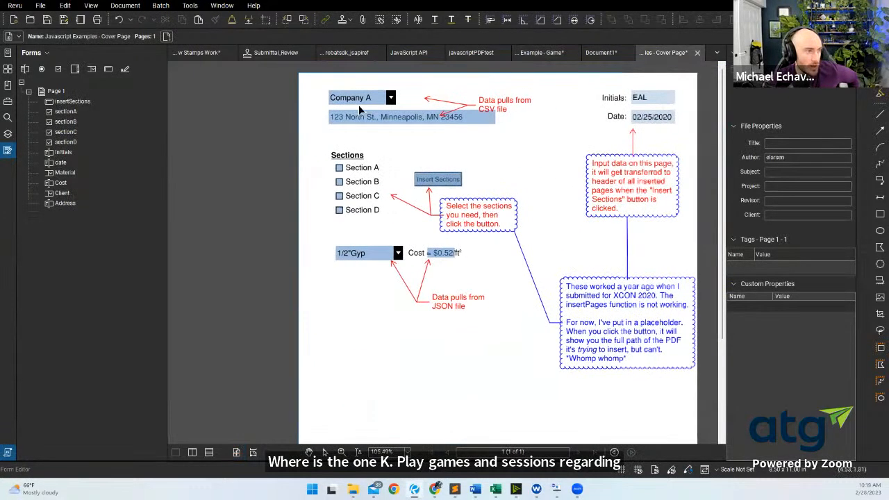
{"action": "left_click", "coordinate": [274, 53]}
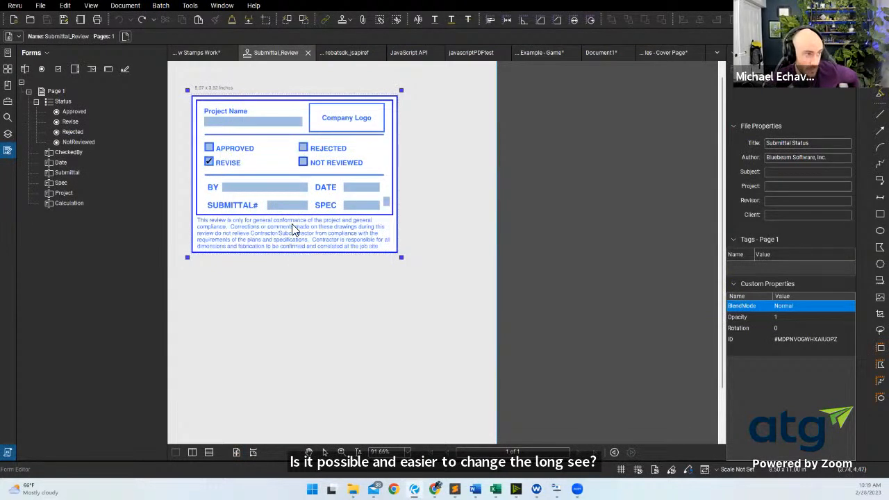
{"action": "left_click_drag", "start_coordinate": [284, 238], "coordinate": [288, 273]}
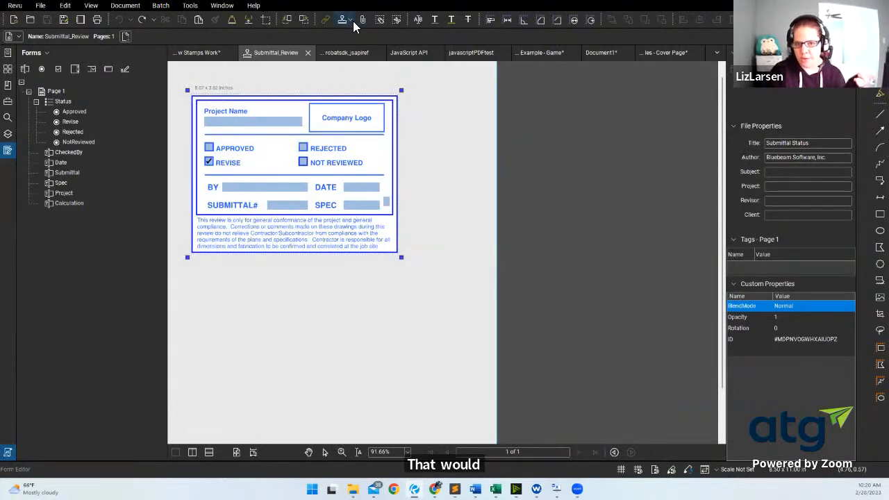
{"action": "mouse_move", "coordinate": [435, 489]}
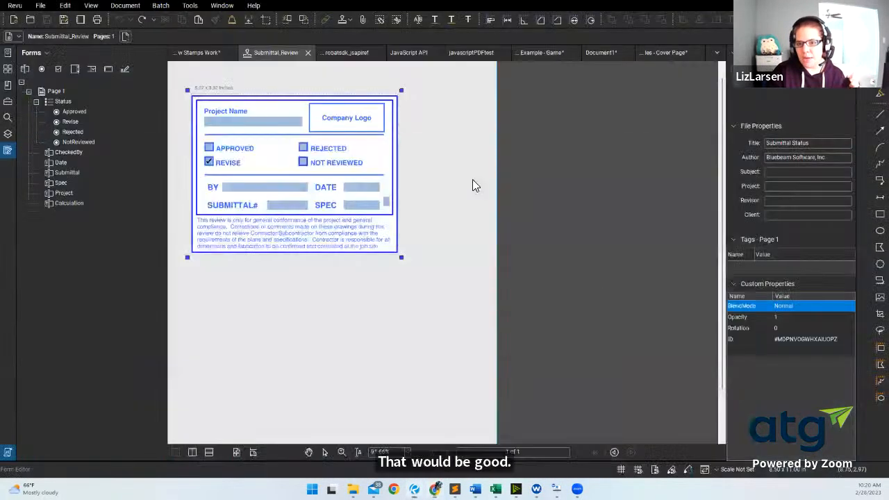
{"action": "key", "text": "Escape"}
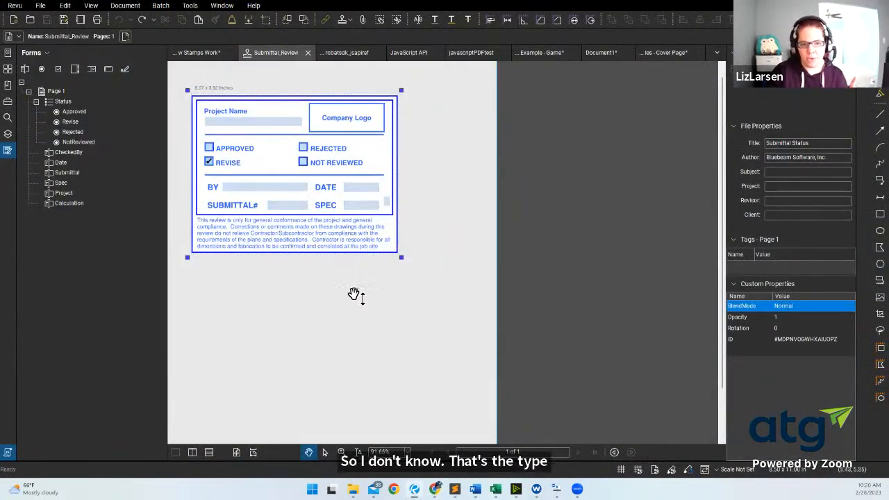
Open the custom calculation script of the stamp's Calculation field in the JavaScript editor.
{"action": "left_click", "coordinate": [74, 202]}
{"action": "left_click", "coordinate": [72, 226]}
{"action": "left_click", "coordinate": [73, 201]}
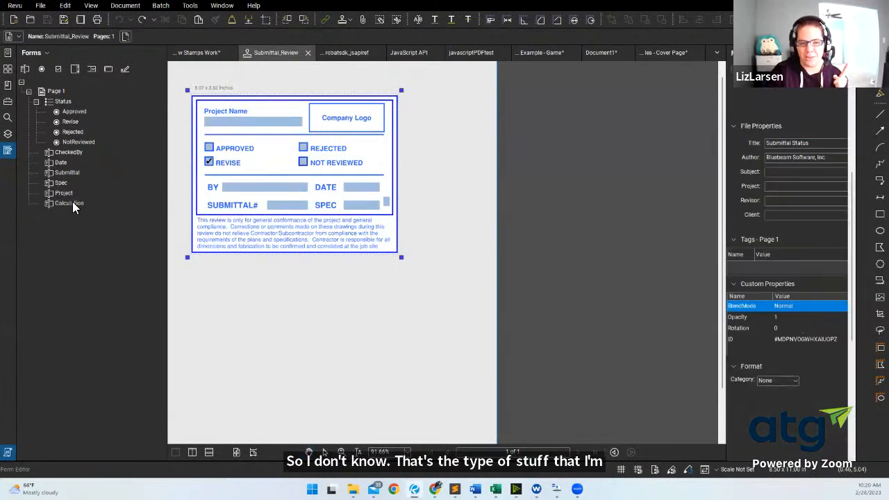
{"action": "scroll", "coordinate": [821, 123], "scroll_direction": "up", "scroll_amount": 3}
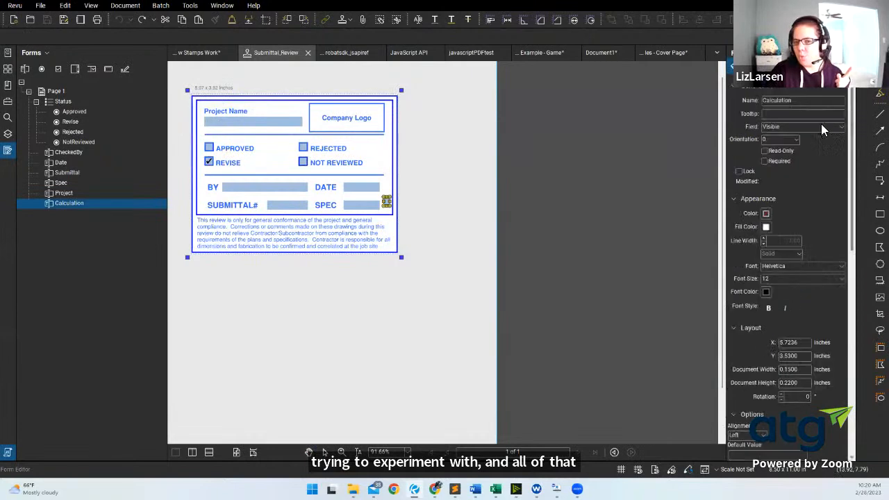
{"action": "scroll", "coordinate": [746, 340], "scroll_direction": "down", "scroll_amount": 10}
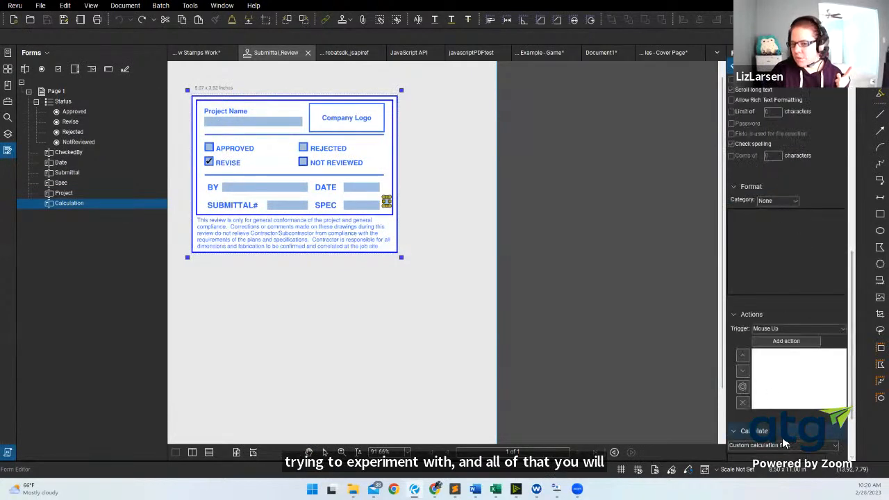
{"action": "scroll", "coordinate": [784, 443], "scroll_direction": "down", "scroll_amount": 3}
{"action": "left_click", "coordinate": [743, 390]}
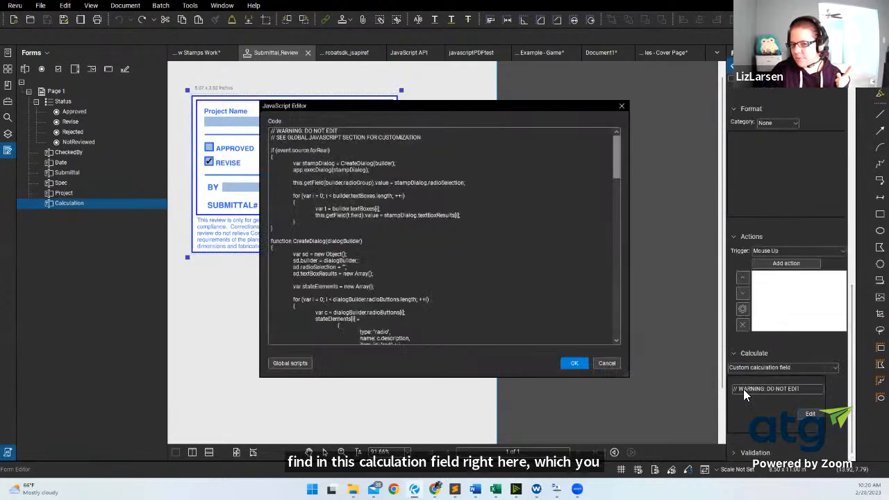
Read through the Calculation field's script, highlighting its "WARNING: DO NOT EDIT" comment, and close the editor without changes.
{"action": "left_click_drag", "start_coordinate": [375, 132], "coordinate": [290, 131]}
{"action": "left_click_drag", "start_coordinate": [343, 125], "coordinate": [261, 127]}
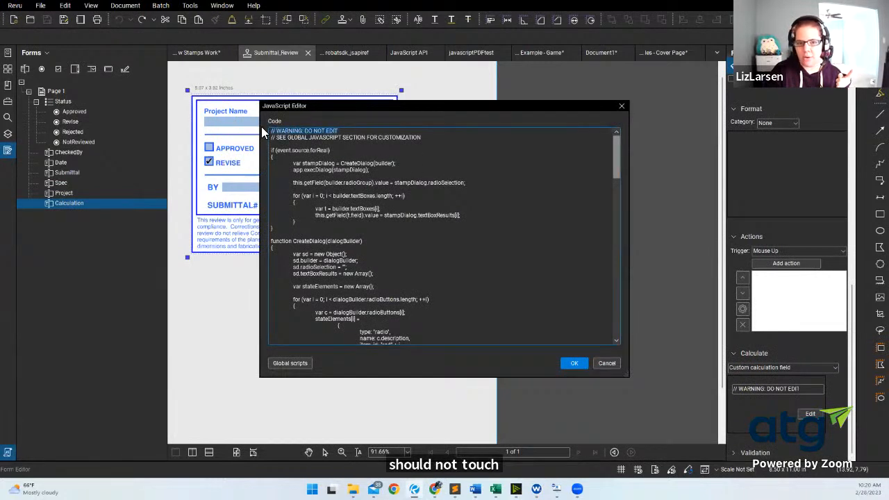
{"action": "left_click", "coordinate": [323, 179]}
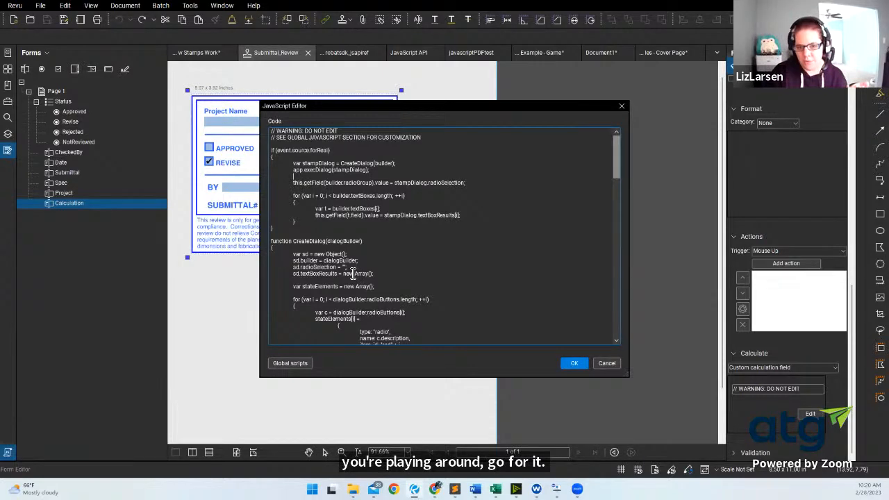
{"action": "scroll", "coordinate": [352, 273], "scroll_direction": "down", "scroll_amount": 15}
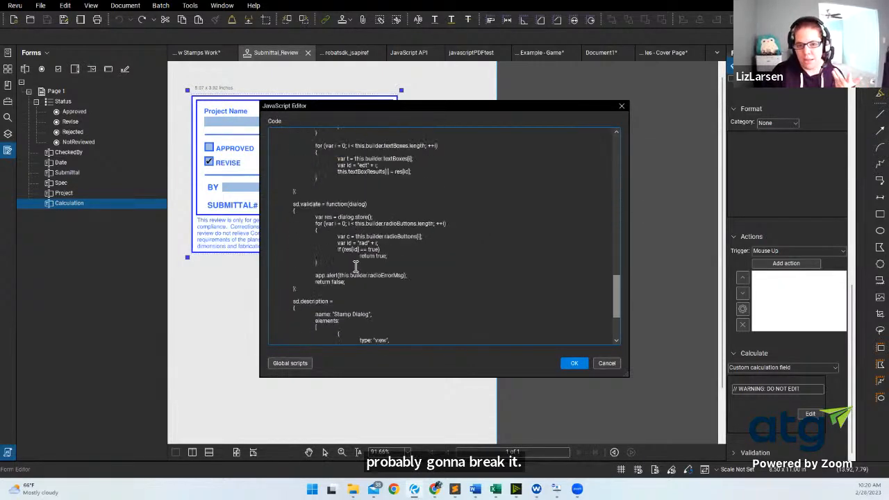
{"action": "scroll", "coordinate": [356, 267], "scroll_direction": "down", "scroll_amount": 2}
{"action": "scroll", "coordinate": [363, 288], "scroll_direction": "up", "scroll_amount": 10}
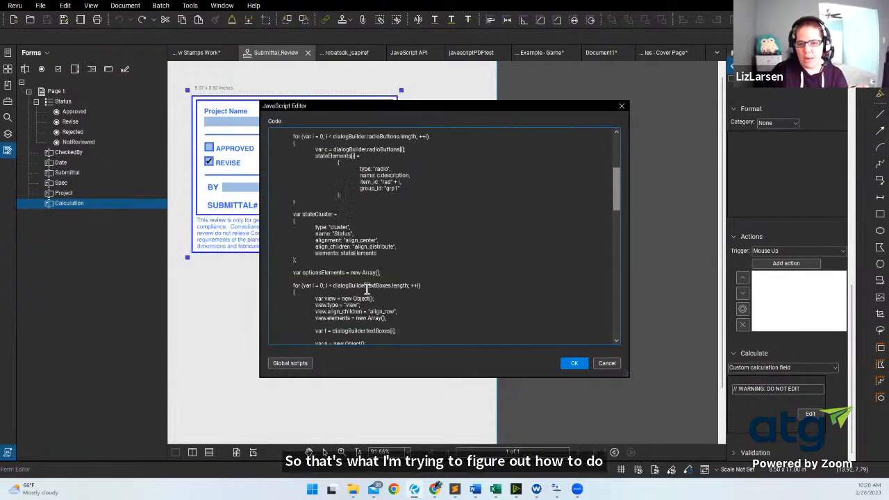
{"action": "scroll", "coordinate": [366, 289], "scroll_direction": "up", "scroll_amount": 6}
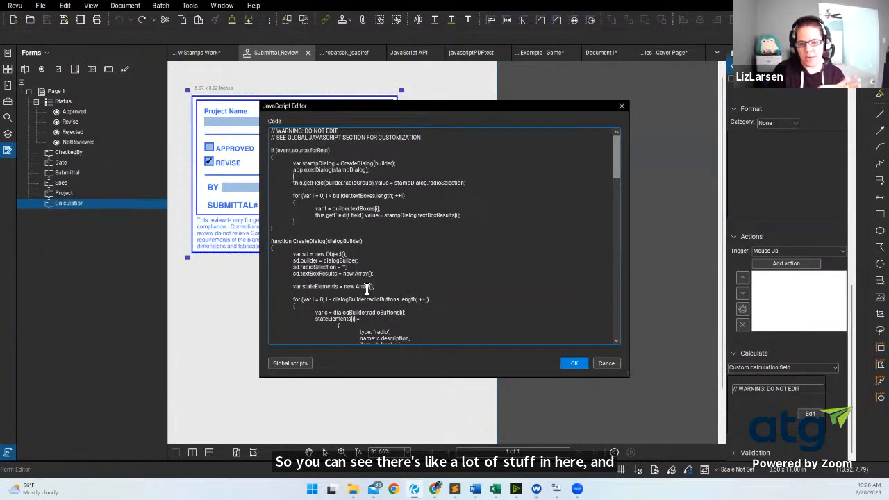
{"action": "left_click", "coordinate": [621, 108]}
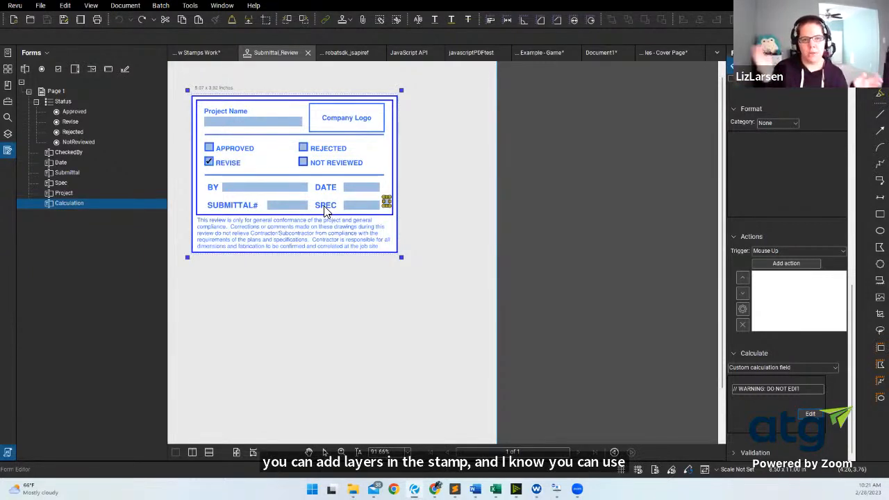
{"action": "left_click", "coordinate": [361, 286]}
Examine the properties of the insertSections, Material and Address fields in the Cover Page document to find the CSV lookup code.
{"action": "left_click", "coordinate": [654, 54]}
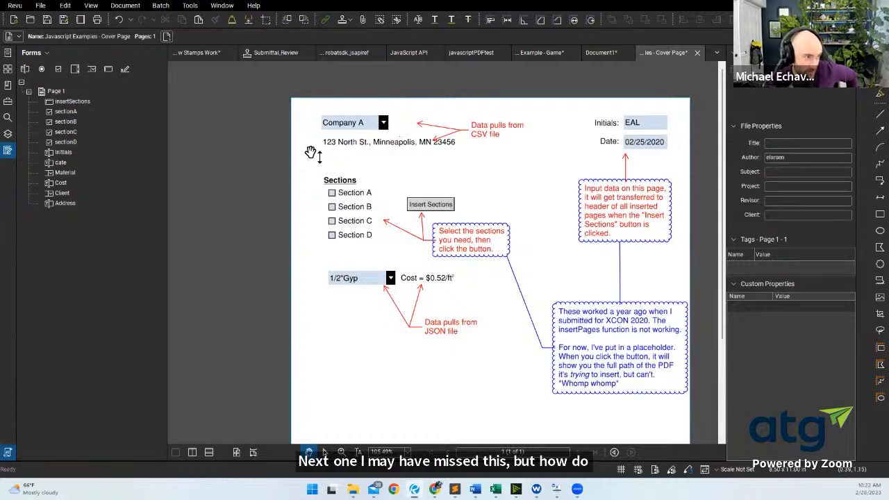
{"action": "scroll", "coordinate": [309, 150], "scroll_direction": "up", "scroll_amount": 5}
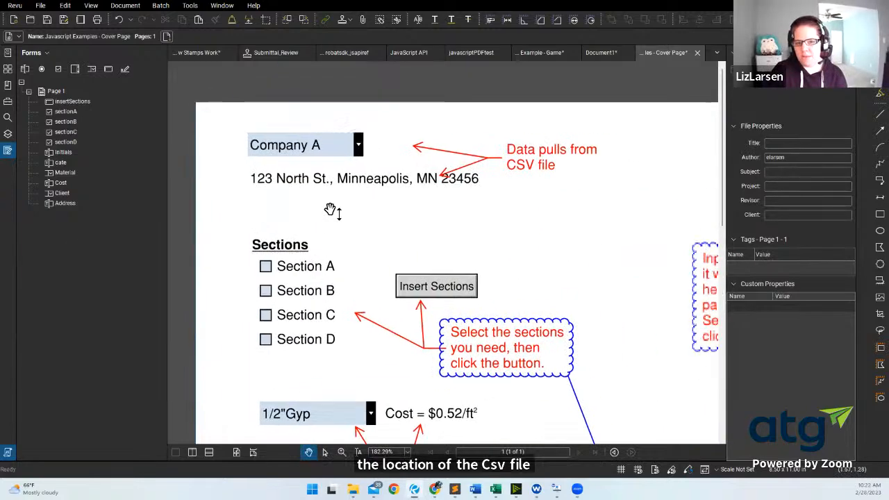
{"action": "left_click", "coordinate": [68, 101]}
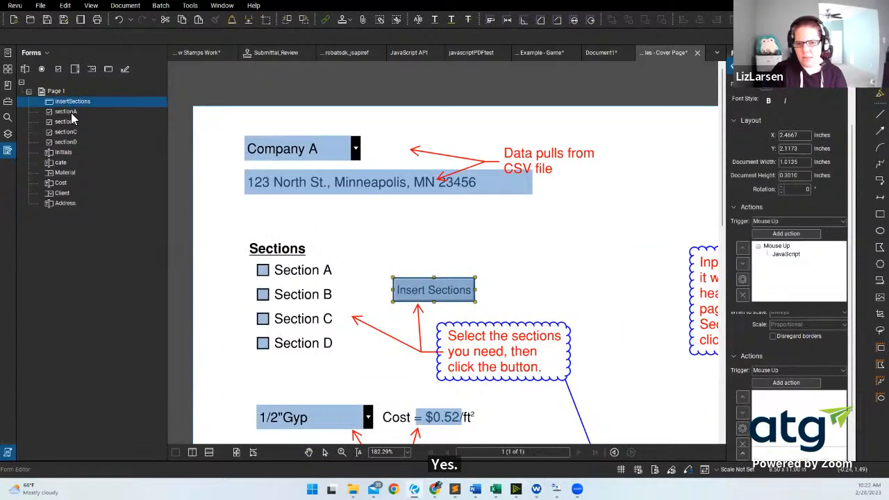
{"action": "left_click", "coordinate": [70, 172]}
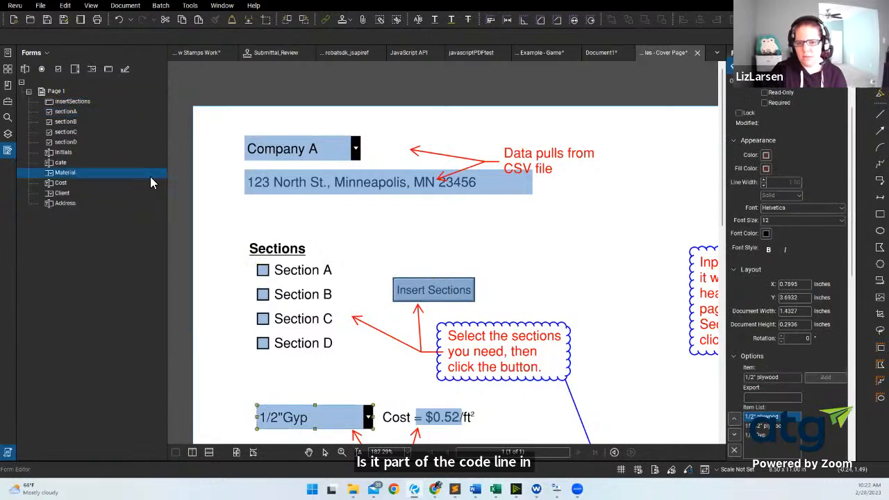
{"action": "left_click", "coordinate": [330, 190]}
{"action": "scroll", "coordinate": [853, 441], "scroll_direction": "down", "scroll_amount": 5}
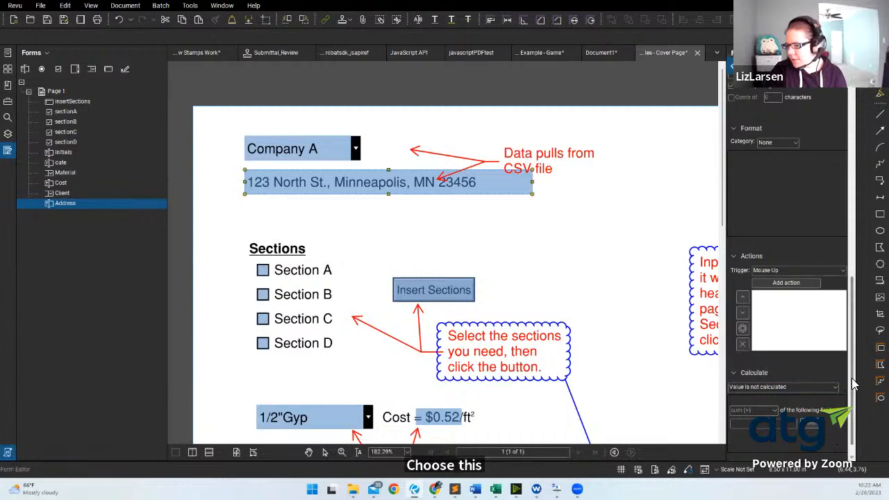
{"action": "scroll", "coordinate": [849, 421], "scroll_direction": "down", "scroll_amount": 1}
{"action": "left_click_drag", "start_coordinate": [848, 422], "coordinate": [856, 206]}
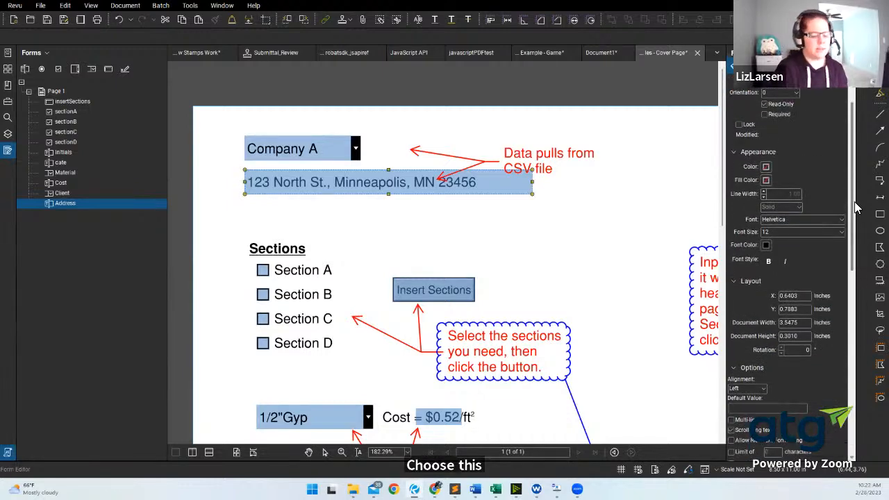
Open the document's global JavaScript and display the dropdown_code script.
{"action": "key", "text": "ctrl+j"}
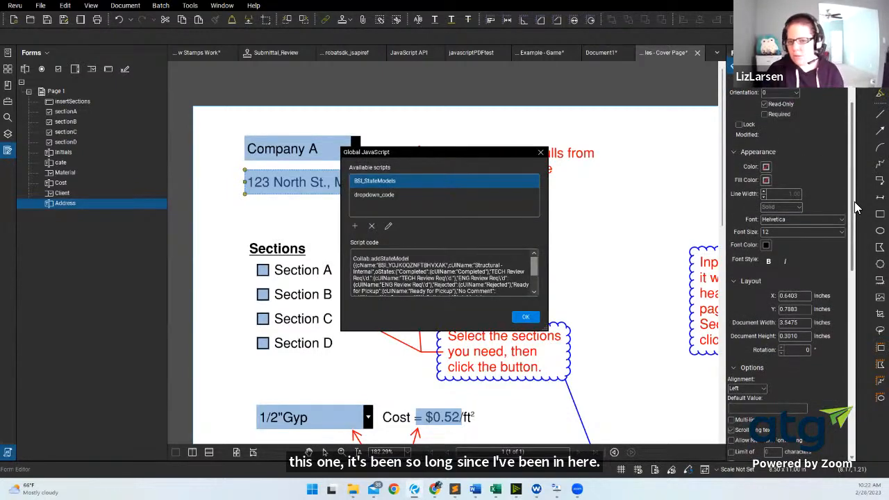
{"action": "left_click", "coordinate": [407, 194]}
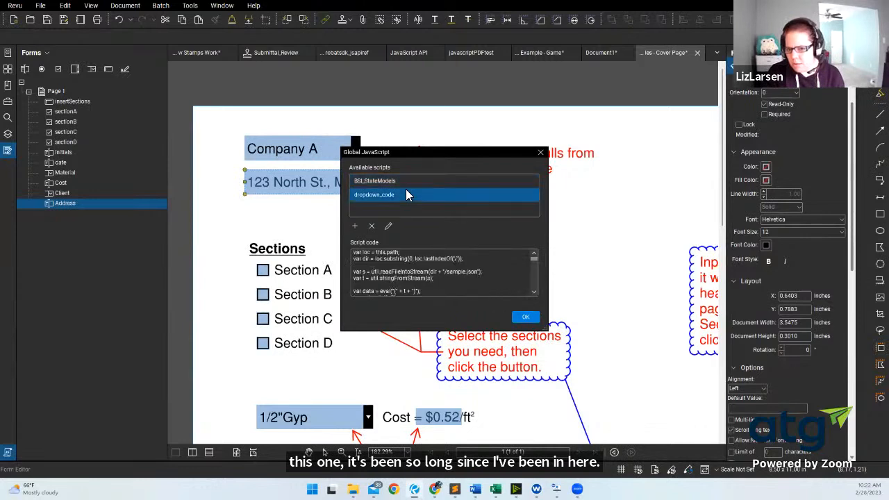
Inspect the dropdown_code script in the editor, highlighting the lines that read sample.json and sample.csv, and close it without changes.
{"action": "left_click", "coordinate": [389, 225]}
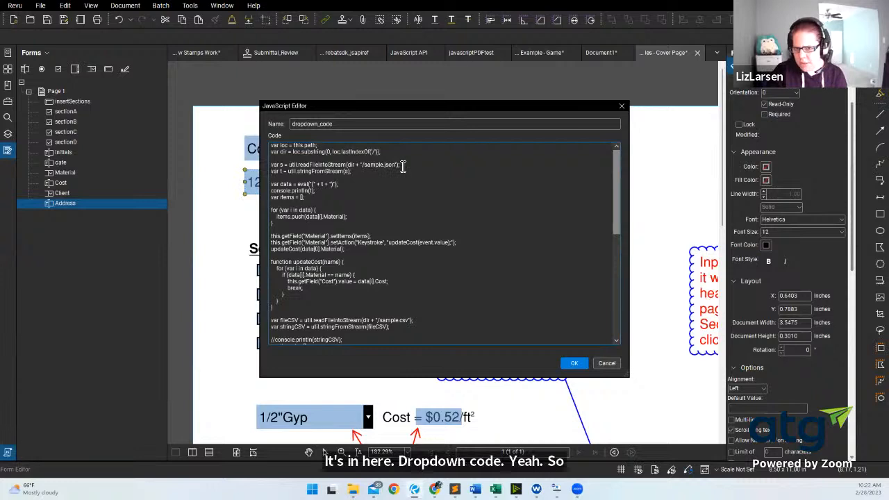
{"action": "left_click_drag", "start_coordinate": [401, 165], "coordinate": [269, 164]}
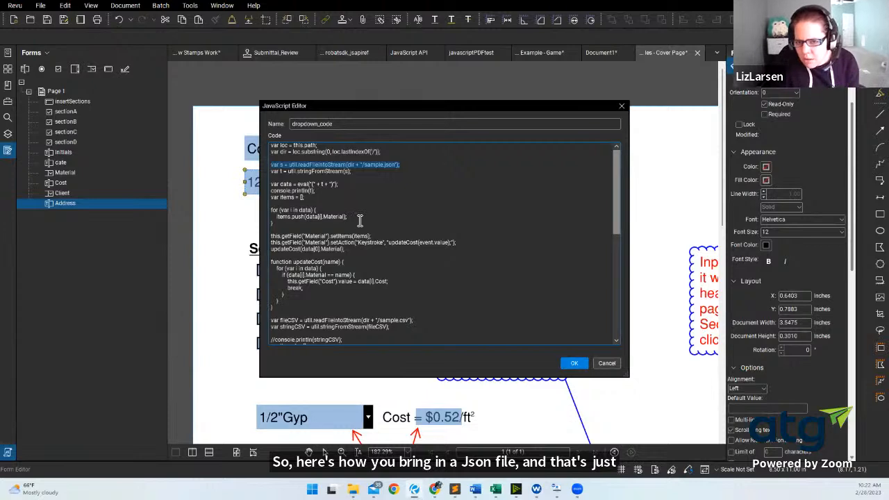
{"action": "left_click", "coordinate": [323, 197]}
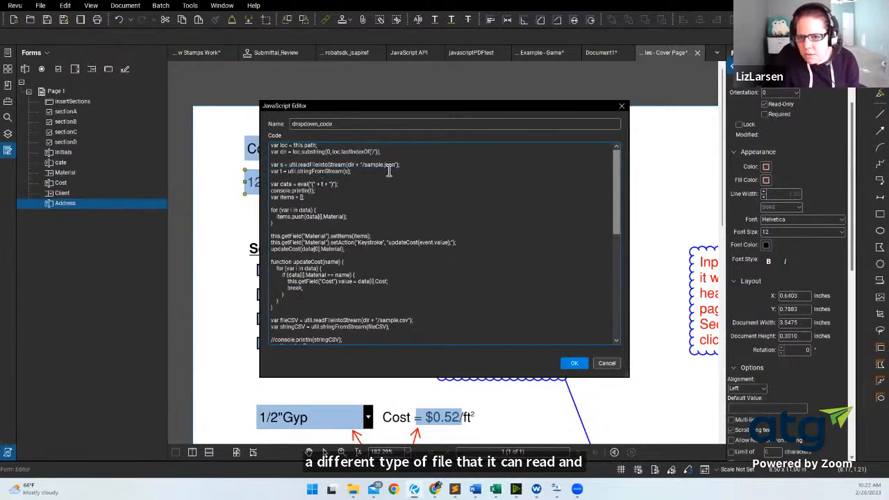
{"action": "left_click_drag", "start_coordinate": [400, 165], "coordinate": [347, 165]}
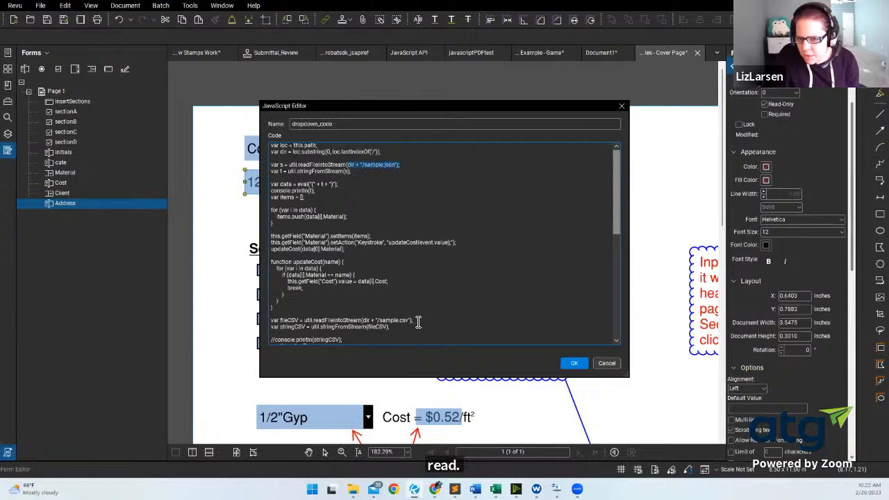
{"action": "left_click_drag", "start_coordinate": [416, 324], "coordinate": [271, 320]}
{"action": "scroll", "coordinate": [372, 281], "scroll_direction": "down", "scroll_amount": 2}
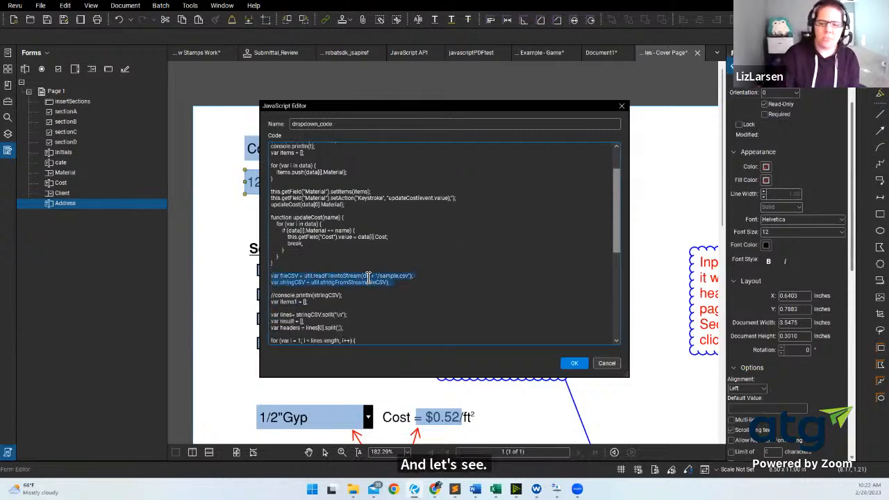
{"action": "left_click", "coordinate": [622, 106]}
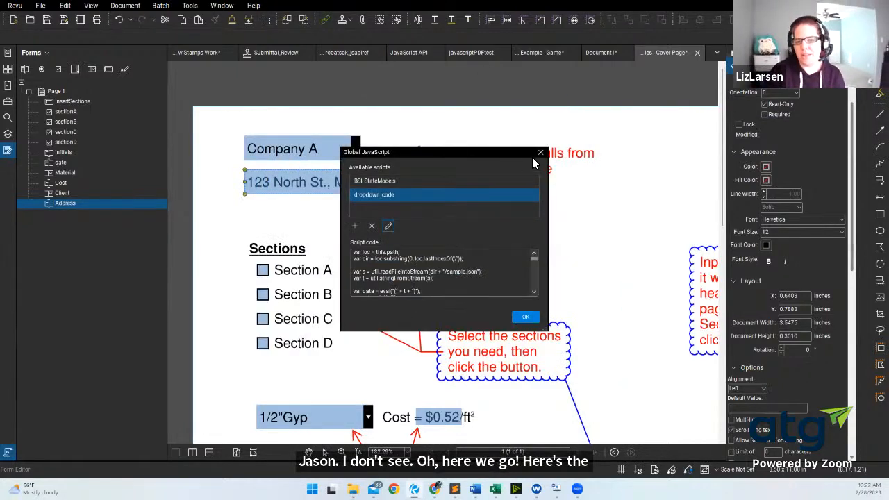
{"action": "left_click", "coordinate": [541, 152]}
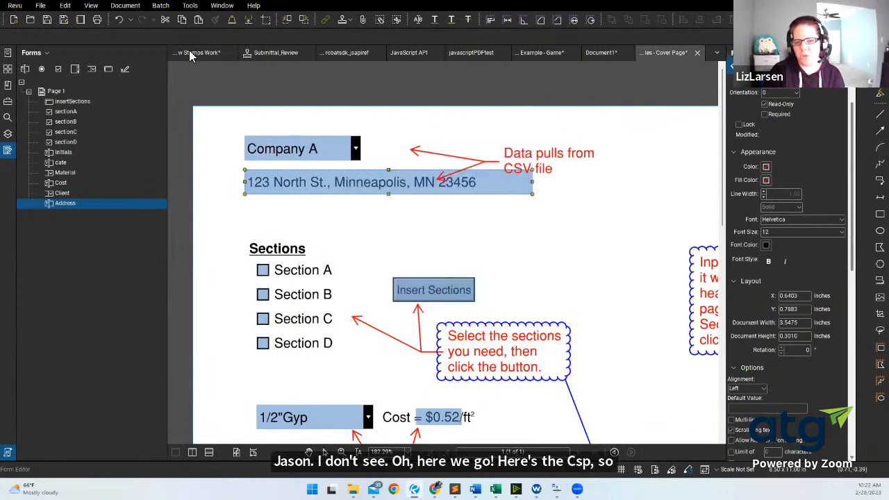
Reopen the document's global JavaScript and bring up the dropdown_code script in the JavaScript editor.
{"action": "left_click", "coordinate": [189, 6]}
{"action": "mouse_move", "coordinate": [216, 68]}
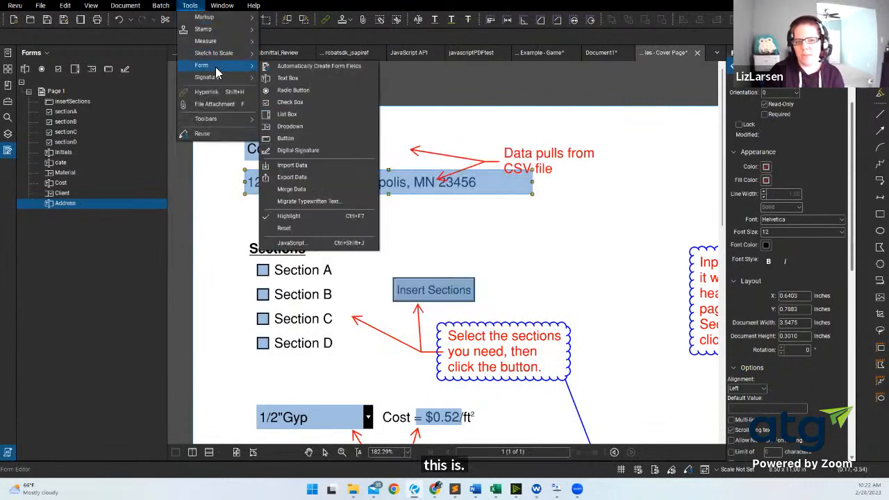
{"action": "left_click", "coordinate": [313, 244]}
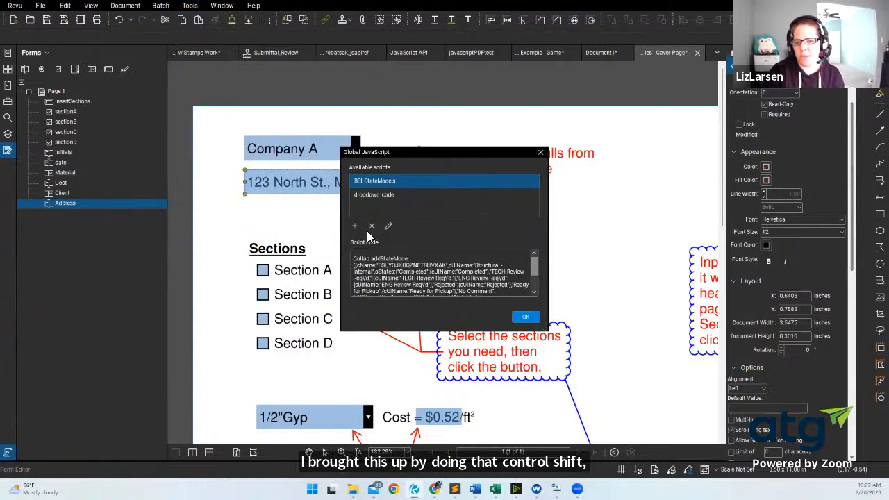
{"action": "left_click", "coordinate": [378, 195]}
{"action": "left_click", "coordinate": [388, 228]}
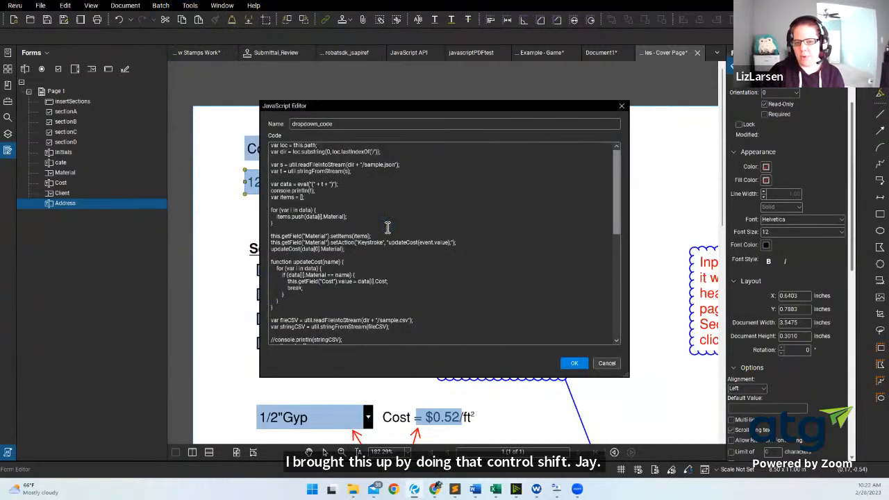
Highlight the script's CSV reading line, including its dir variable and the "/sample.csv" file reference.
{"action": "scroll", "coordinate": [386, 232], "scroll_direction": "down", "scroll_amount": 3}
{"action": "left_click_drag", "start_coordinate": [399, 262], "coordinate": [261, 255]}
{"action": "left_click", "coordinate": [325, 256]}
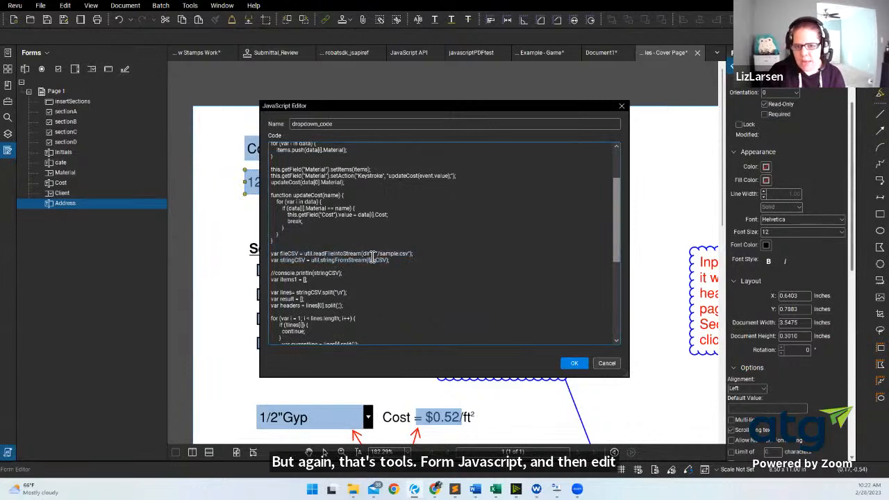
{"action": "double_click", "coordinate": [367, 254]}
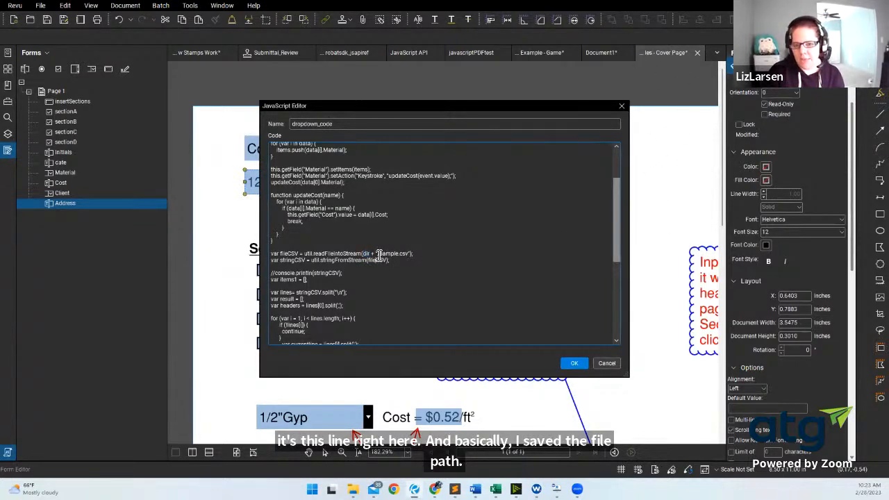
{"action": "left_click_drag", "start_coordinate": [376, 254], "coordinate": [410, 256]}
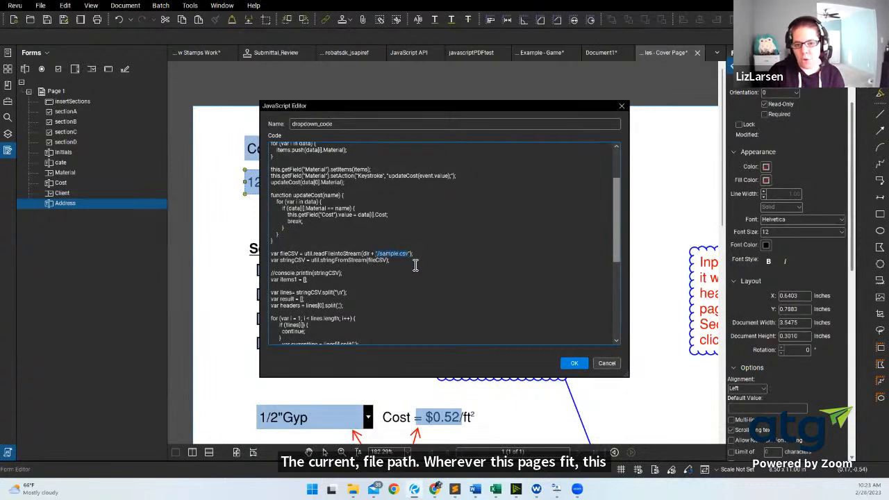
{"action": "left_click", "coordinate": [382, 255]}
{"action": "left_click_drag", "start_coordinate": [376, 254], "coordinate": [417, 255]}
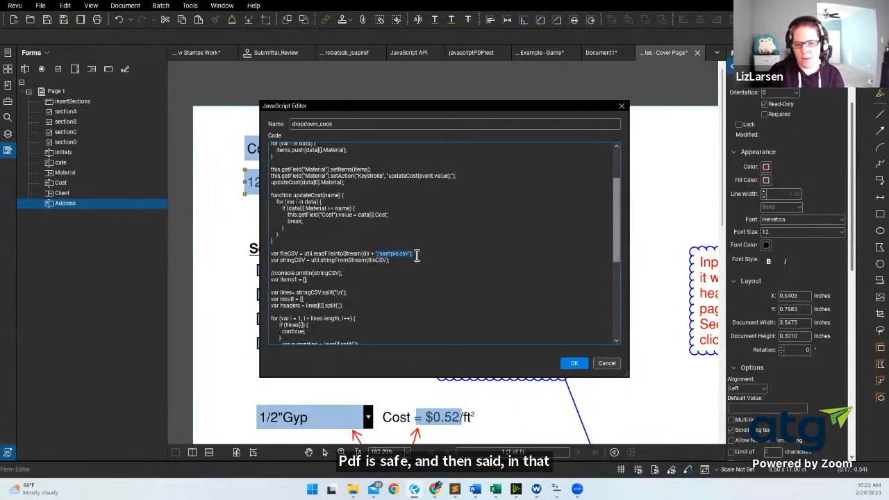
Highlight the stringCSV line that converts the file stream to text, and close the script and global JavaScript windows without changes.
{"action": "left_click", "coordinate": [344, 261]}
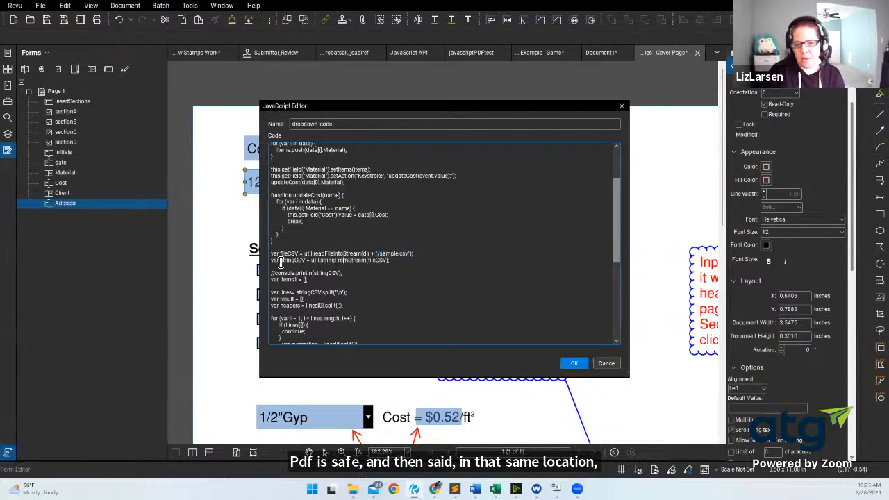
{"action": "left_click_drag", "start_coordinate": [280, 261], "coordinate": [394, 261]}
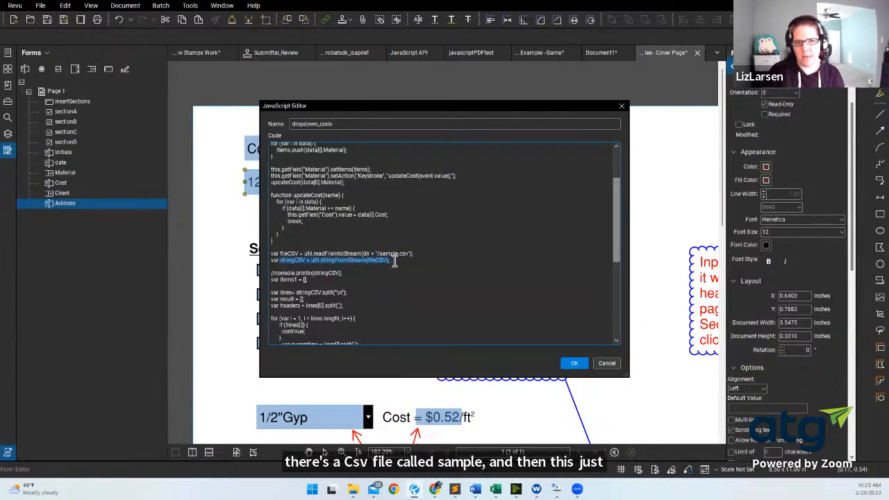
{"action": "left_click", "coordinate": [403, 262]}
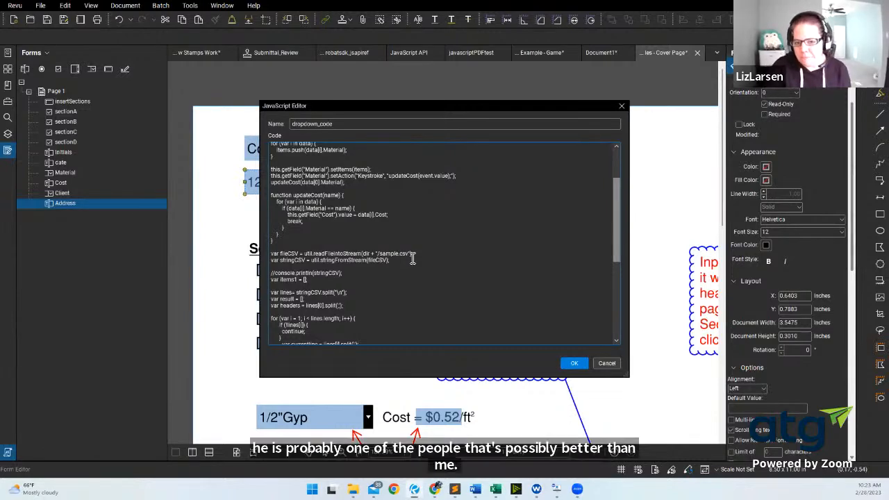
{"action": "left_click_drag", "start_coordinate": [286, 261], "coordinate": [353, 262]}
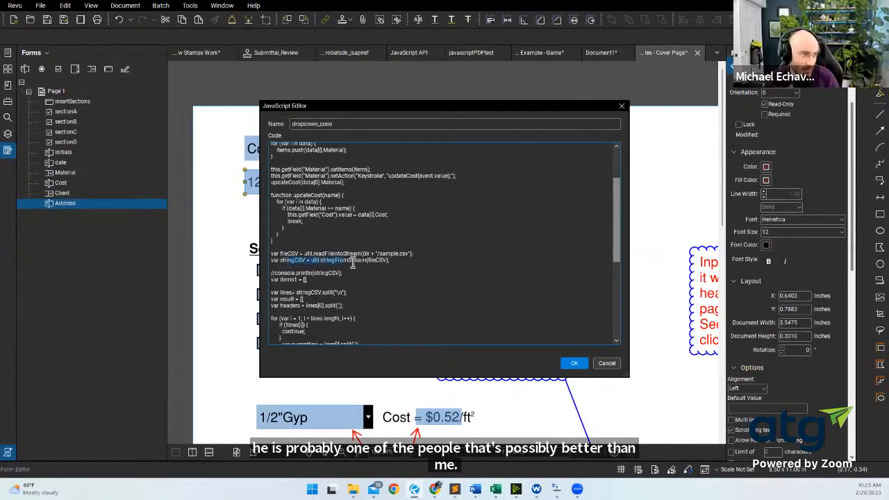
{"action": "left_click", "coordinate": [401, 261]}
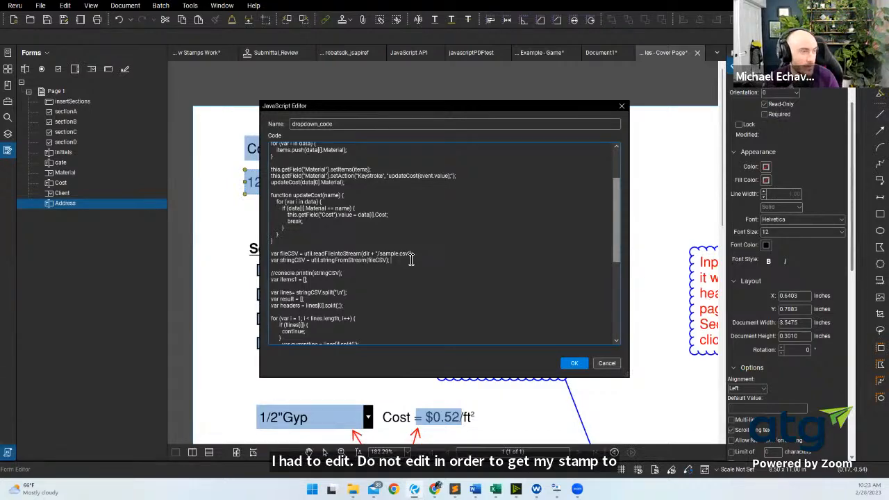
{"action": "left_click", "coordinate": [622, 107]}
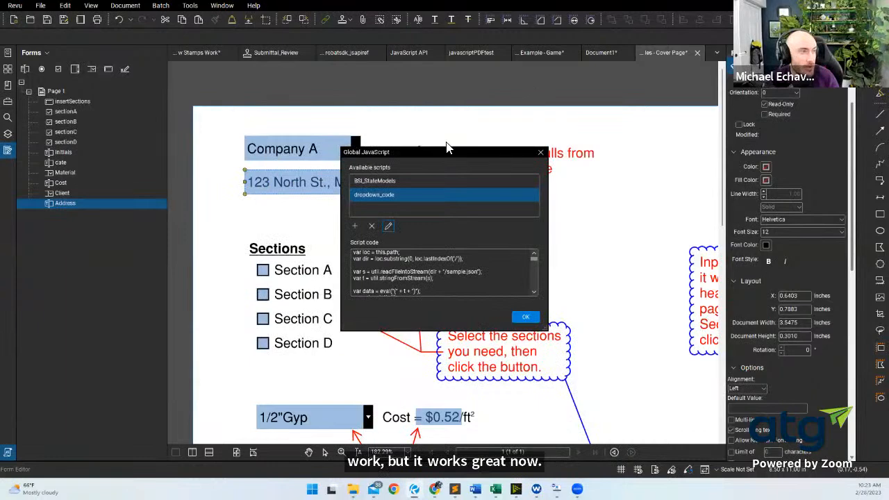
{"action": "left_click", "coordinate": [543, 151]}
Change the stamp folder to submittal-project inside the Bluebeam test stamps folder.
{"action": "left_click", "coordinate": [350, 19]}
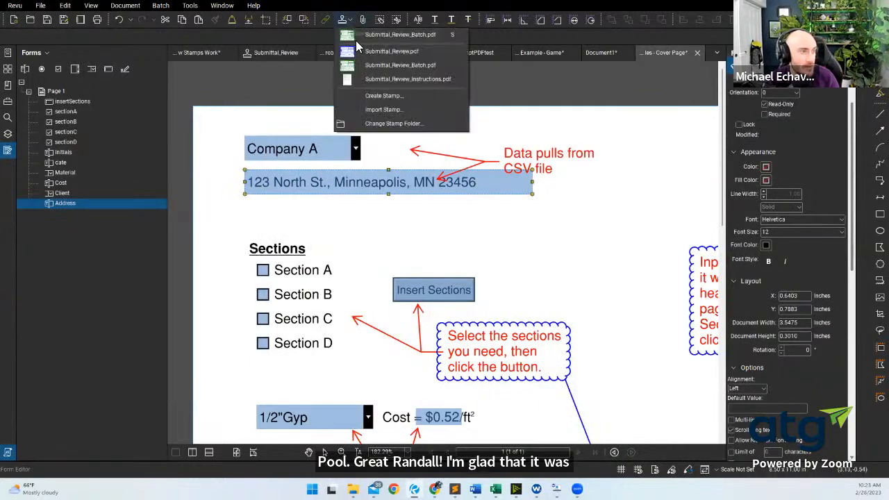
{"action": "left_click", "coordinate": [376, 124]}
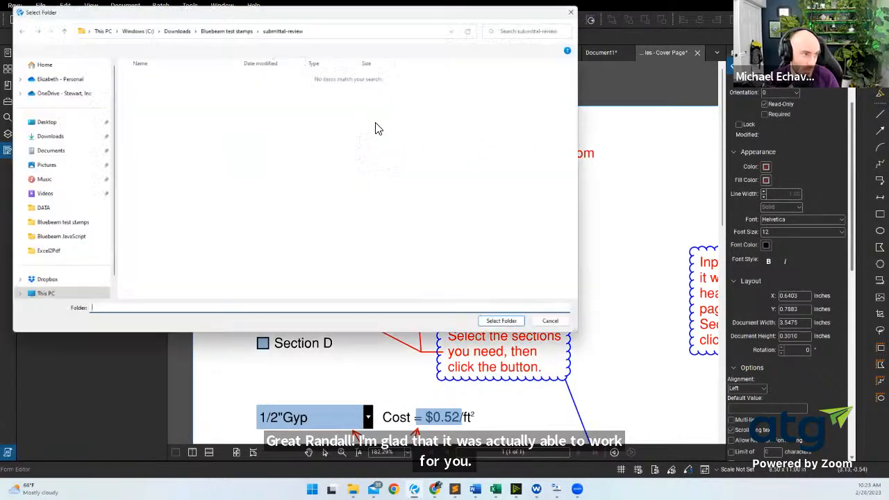
{"action": "left_click", "coordinate": [232, 27]}
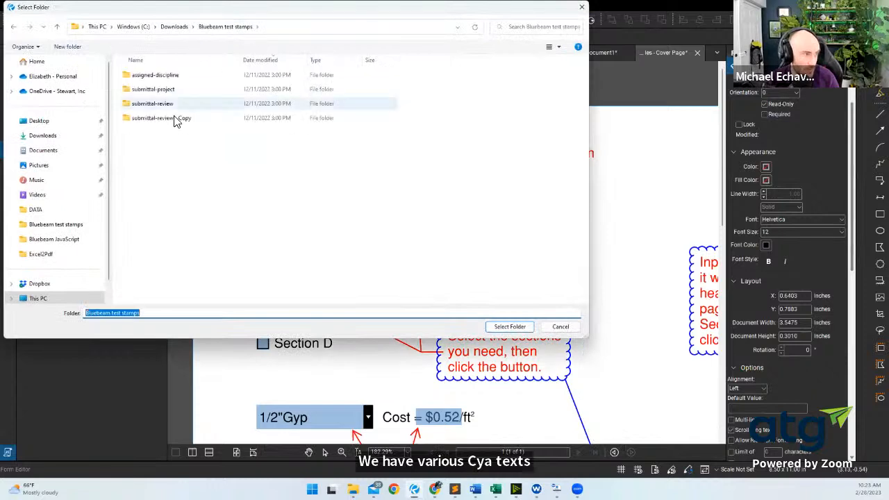
{"action": "double_click", "coordinate": [171, 88]}
{"action": "left_click", "coordinate": [234, 28]}
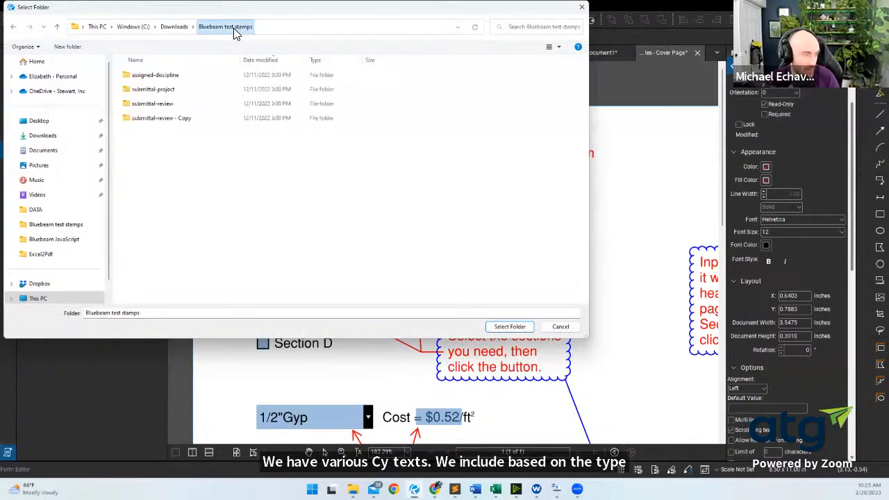
{"action": "double_click", "coordinate": [168, 90]}
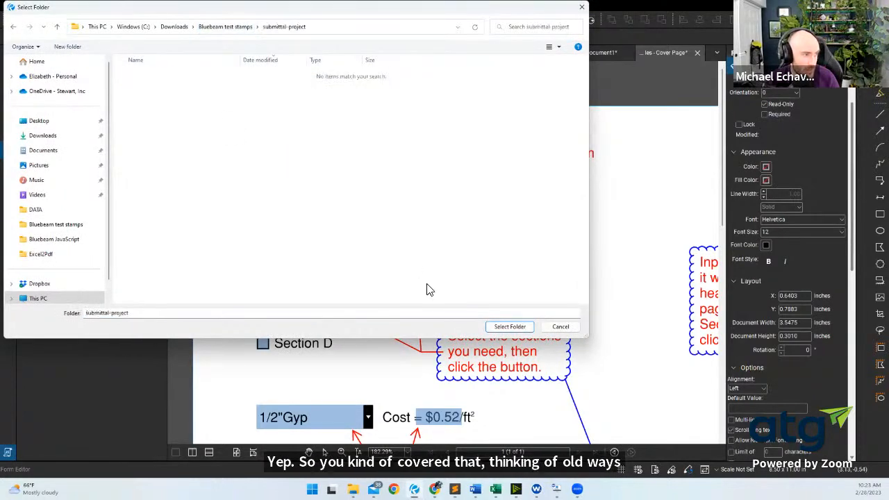
{"action": "left_click", "coordinate": [509, 326]}
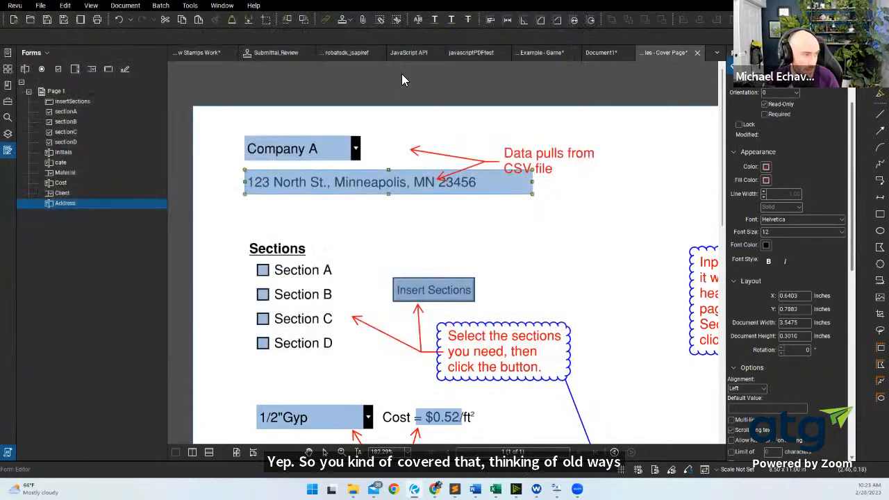
Open the "Submittal_Project - TEST - store variable" stamp for editing, select its Calculation field, and close the stamp without changes.
{"action": "left_click", "coordinate": [350, 23]}
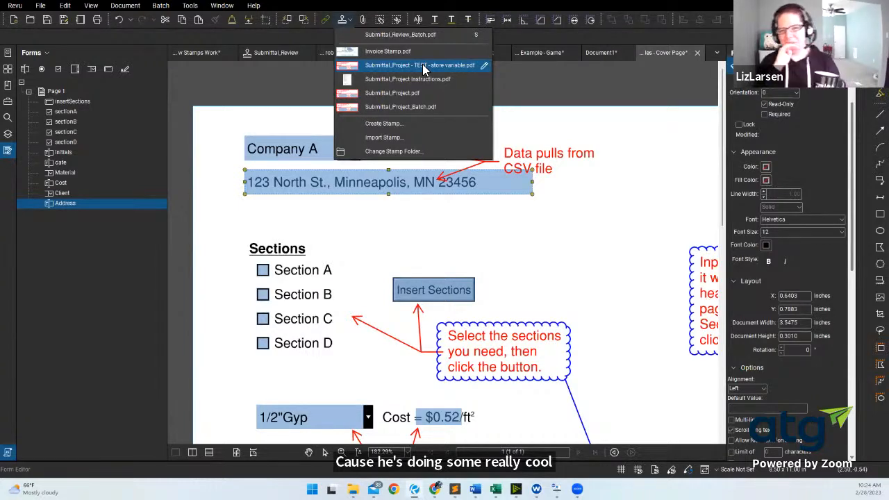
{"action": "left_click", "coordinate": [485, 66]}
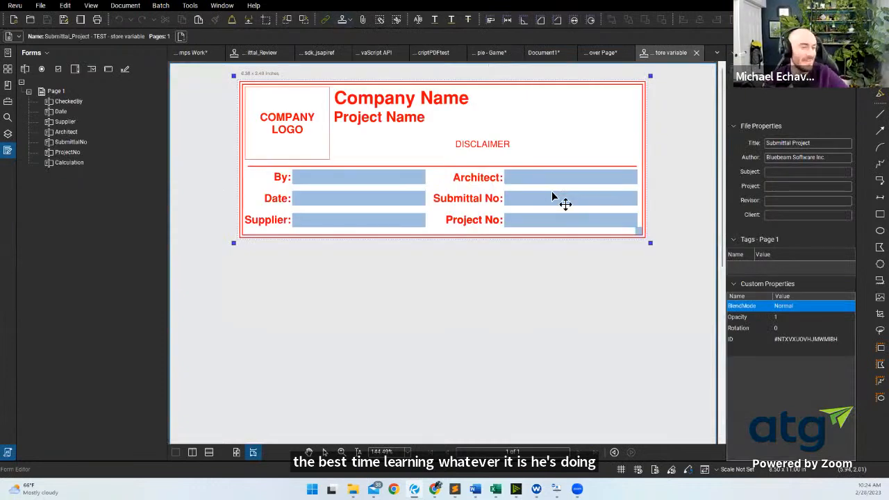
{"action": "left_click", "coordinate": [73, 164]}
{"action": "left_click", "coordinate": [696, 52]}
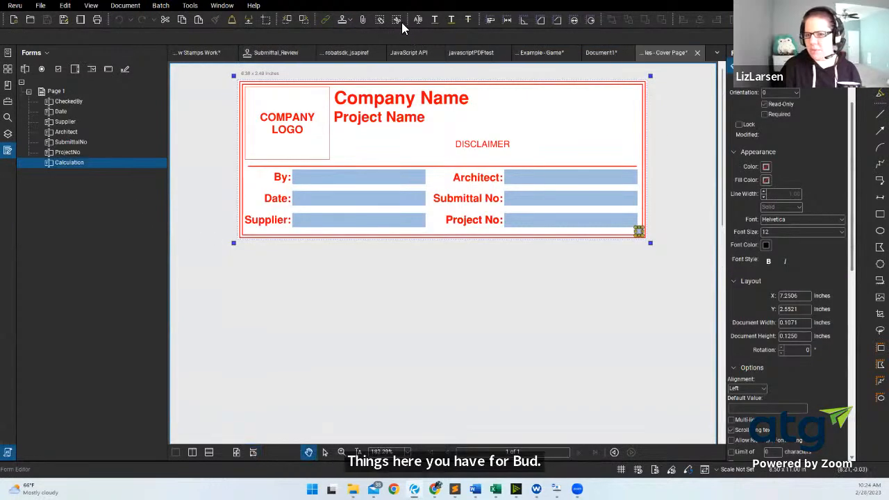
Change the stamp folder to assigned-discipline inside Bluebeam test stamps and list the stamps it offers.
{"action": "left_click", "coordinate": [352, 21]}
{"action": "left_click", "coordinate": [353, 21]}
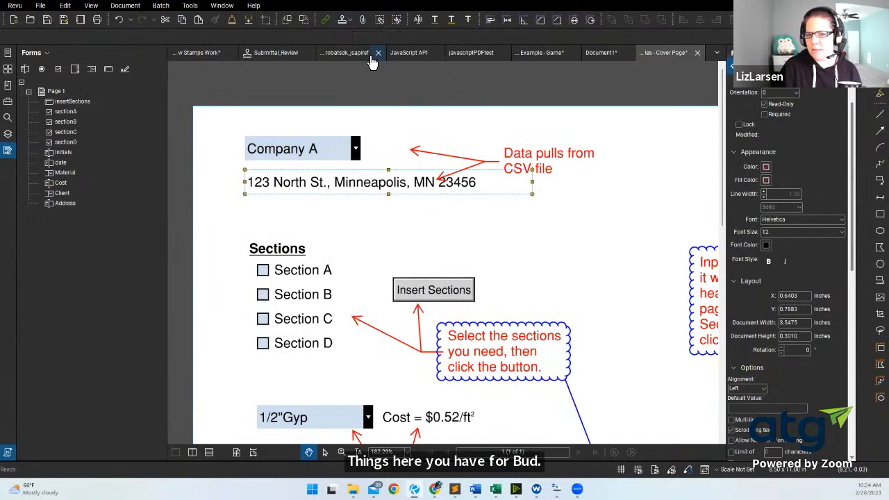
{"action": "left_click", "coordinate": [351, 21]}
{"action": "left_click", "coordinate": [353, 21]}
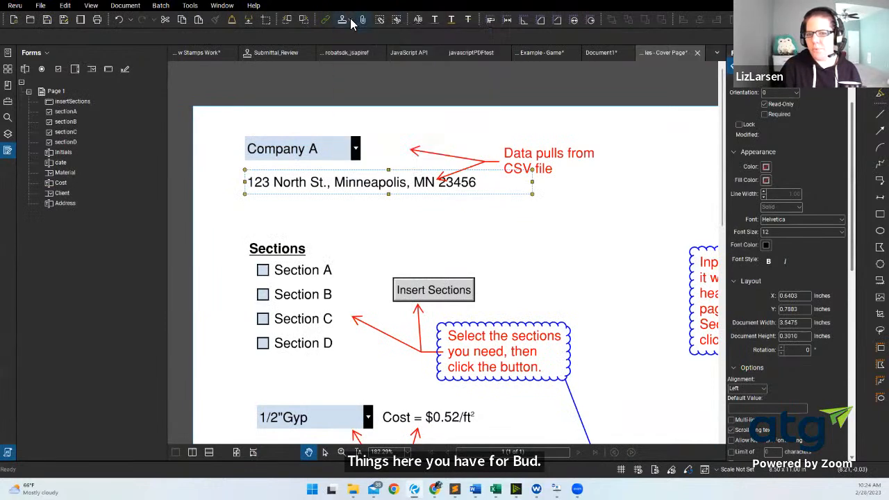
{"action": "left_click", "coordinate": [353, 20]}
{"action": "left_click", "coordinate": [372, 153]}
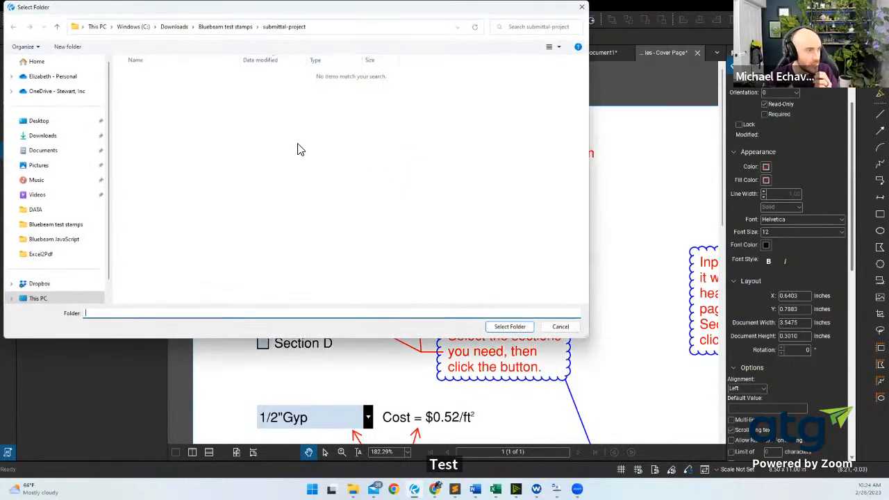
{"action": "double_click", "coordinate": [165, 80]}
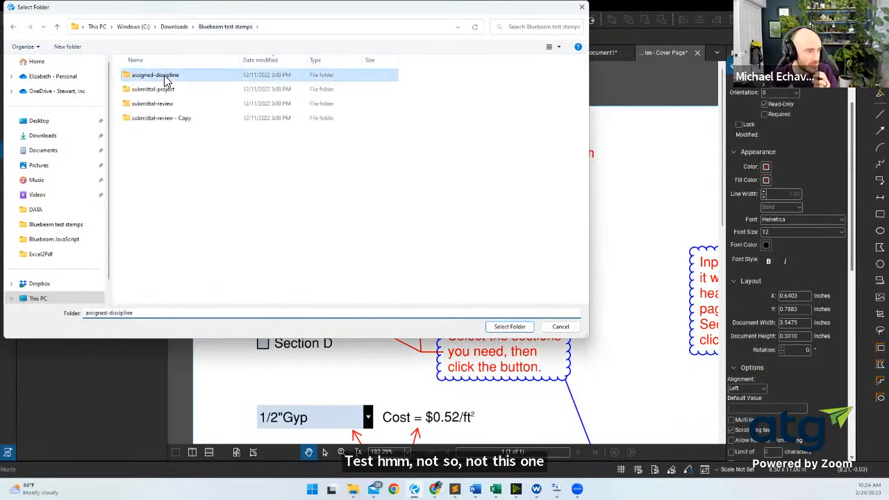
{"action": "left_click", "coordinate": [509, 326]}
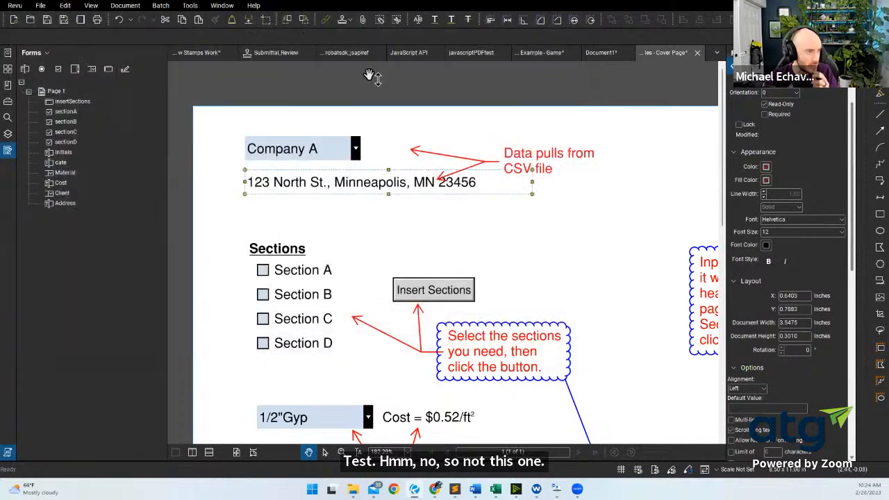
{"action": "left_click", "coordinate": [345, 20]}
{"action": "left_click", "coordinate": [345, 20]}
{"action": "left_click", "coordinate": [345, 19]}
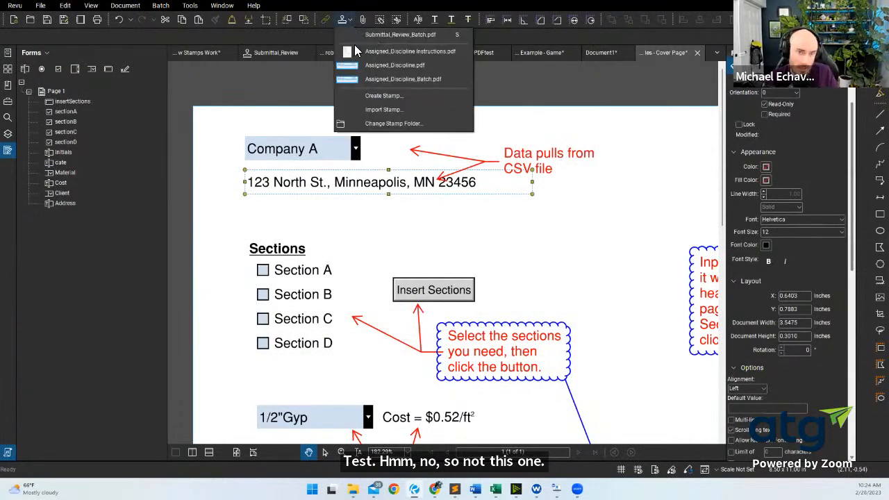
Change the stamp folder to "submittal-review - Copy" inside Bluebeam test stamps and list the stamps it offers.
{"action": "left_click", "coordinate": [381, 123]}
{"action": "left_click", "coordinate": [230, 28]}
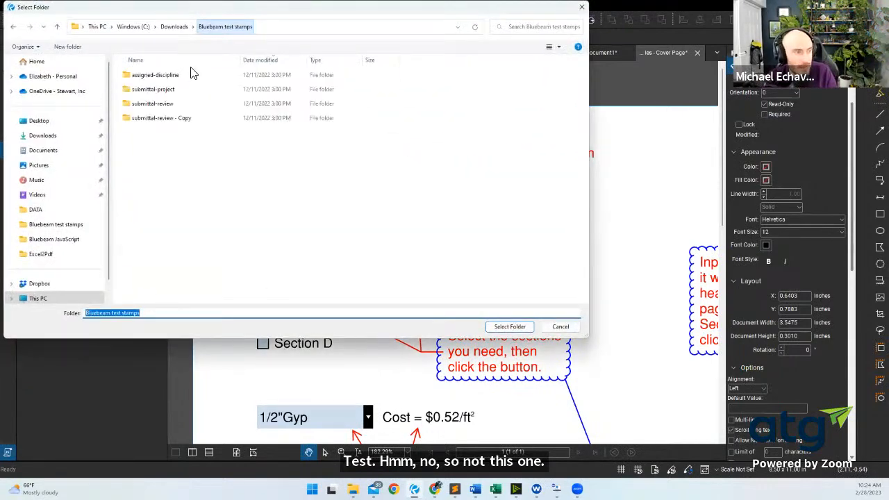
{"action": "double_click", "coordinate": [176, 120]}
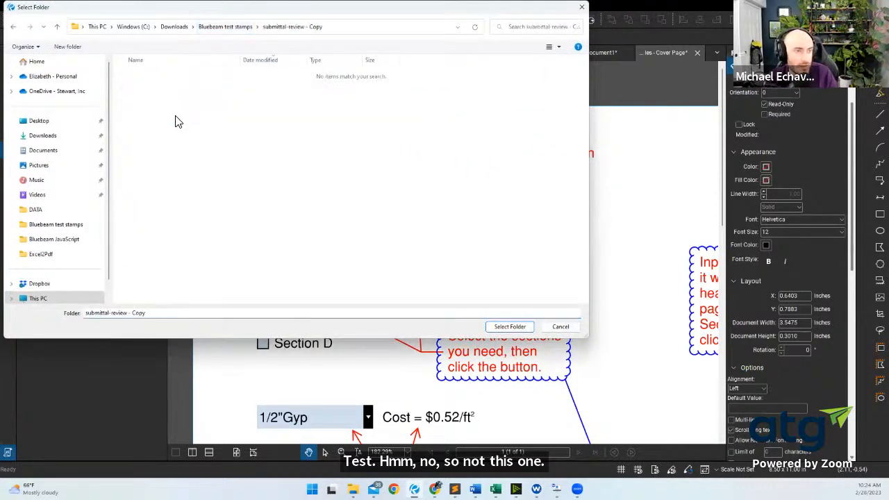
{"action": "left_click", "coordinate": [510, 326]}
{"action": "left_click", "coordinate": [350, 22]}
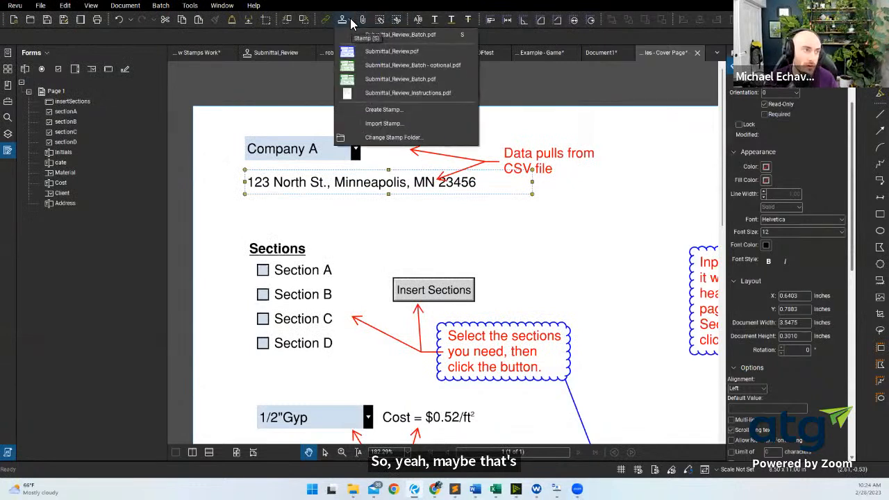
{"action": "left_click", "coordinate": [304, 97]}
Change the stamp folder to Bluebeam test stamps and open the "Engineering_Review (orig Reddit stamp)" stamp for editing.
{"action": "left_click", "coordinate": [369, 138]}
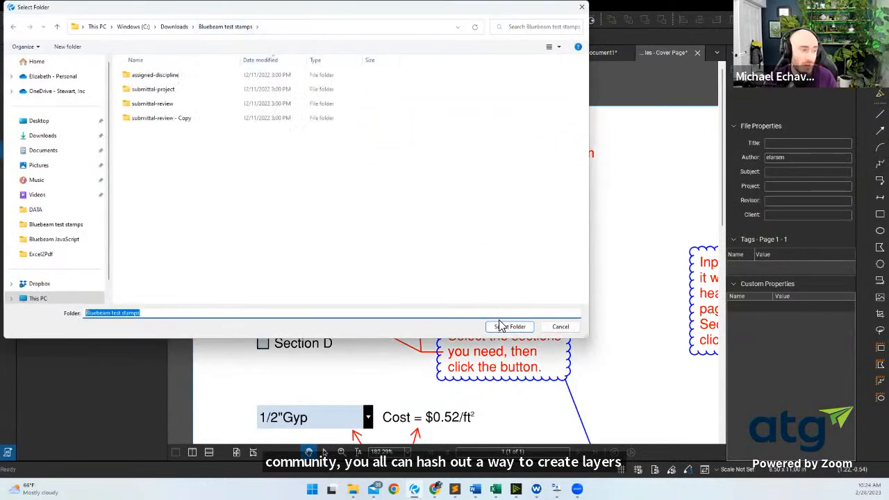
{"action": "left_click", "coordinate": [509, 326]}
{"action": "left_click", "coordinate": [351, 24]}
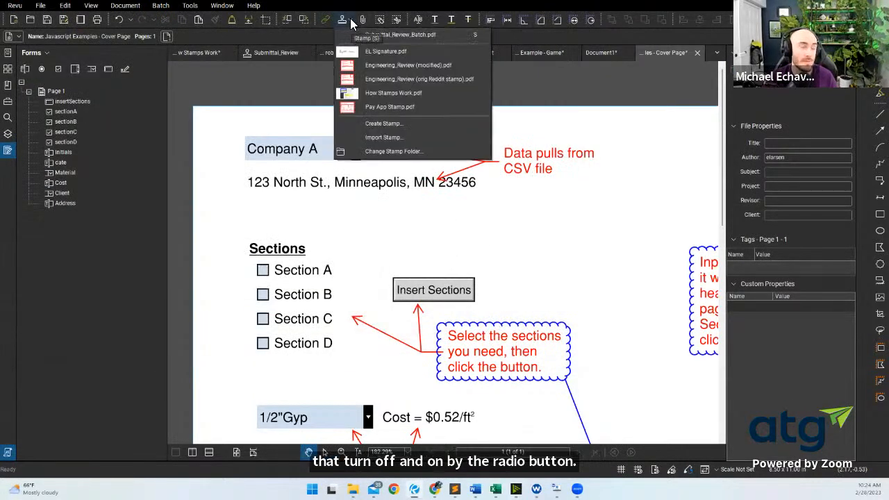
{"action": "left_click", "coordinate": [350, 23]}
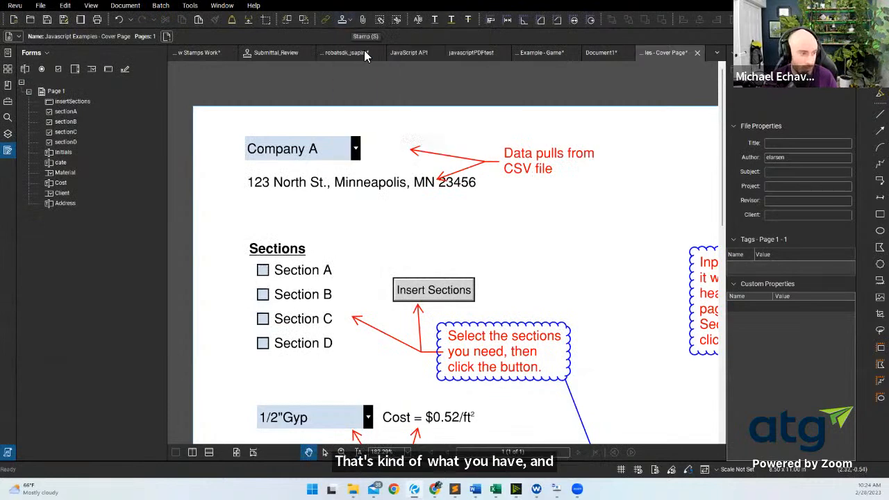
{"action": "left_click", "coordinate": [350, 21]}
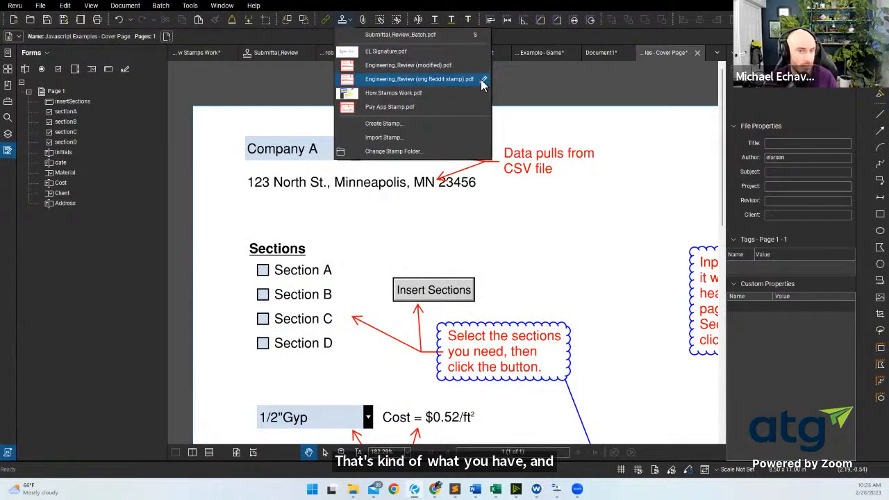
{"action": "left_click", "coordinate": [427, 81]}
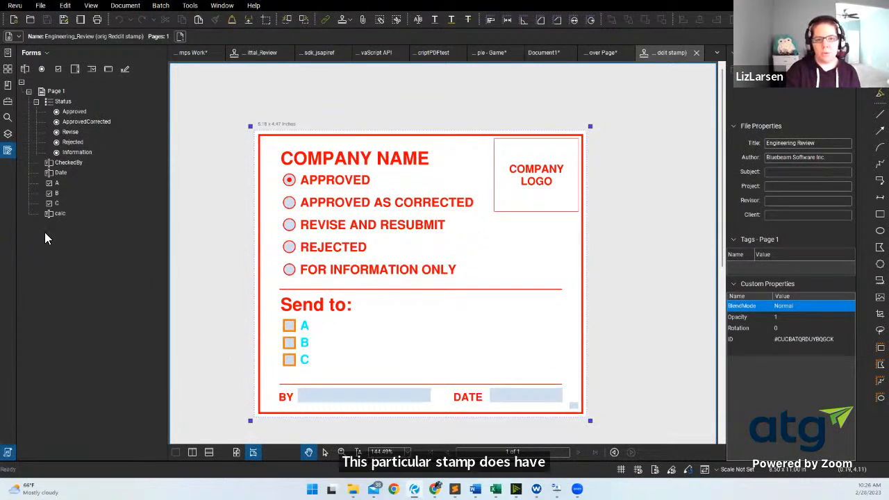
Open the custom calculation script of the stamp's calc field, read through its code, and close it without changes.
{"action": "left_click", "coordinate": [57, 215]}
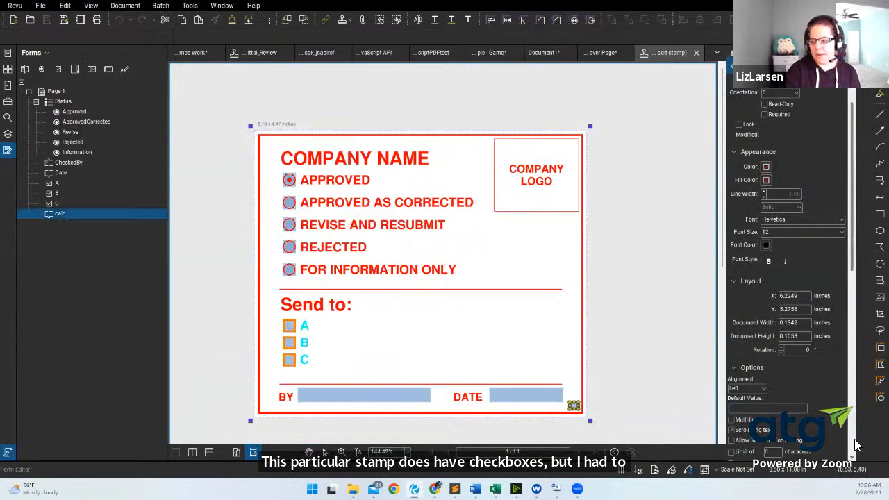
{"action": "scroll", "coordinate": [807, 428], "scroll_direction": "down", "scroll_amount": 5}
{"action": "left_click", "coordinate": [810, 445]}
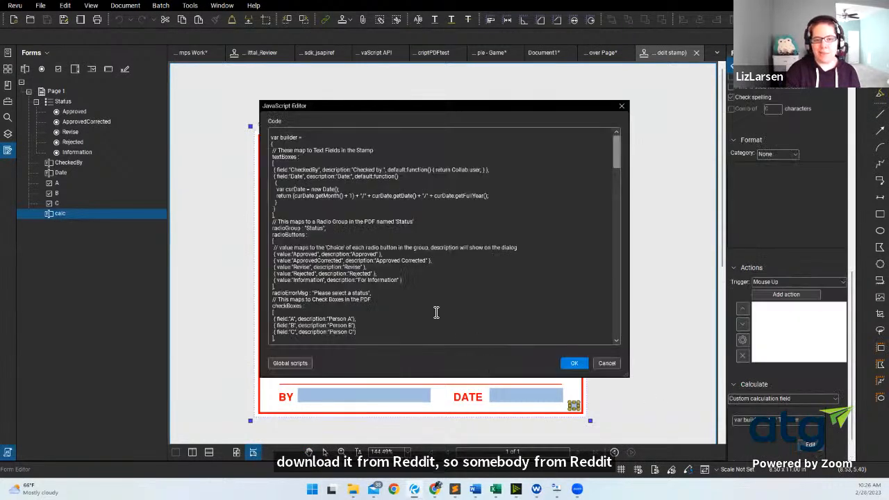
{"action": "scroll", "coordinate": [411, 288], "scroll_direction": "down", "scroll_amount": 15}
{"action": "scroll", "coordinate": [409, 288], "scroll_direction": "down", "scroll_amount": 15}
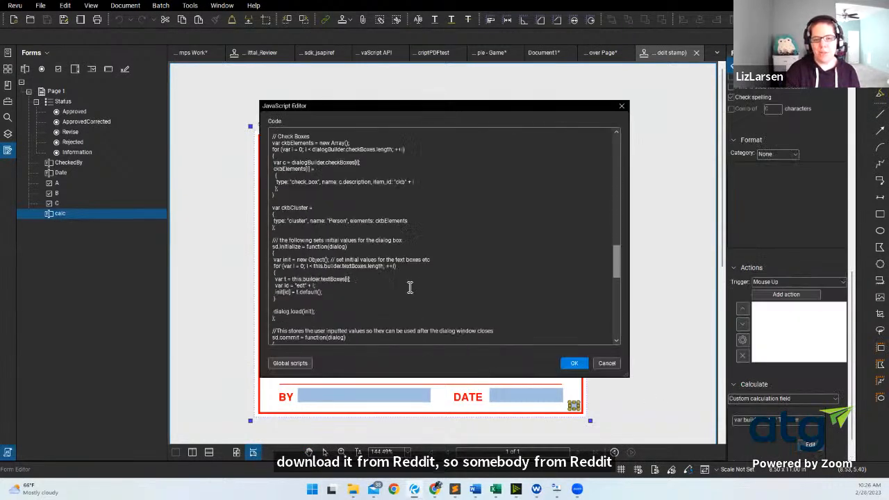
{"action": "scroll", "coordinate": [410, 287], "scroll_direction": "up", "scroll_amount": 20}
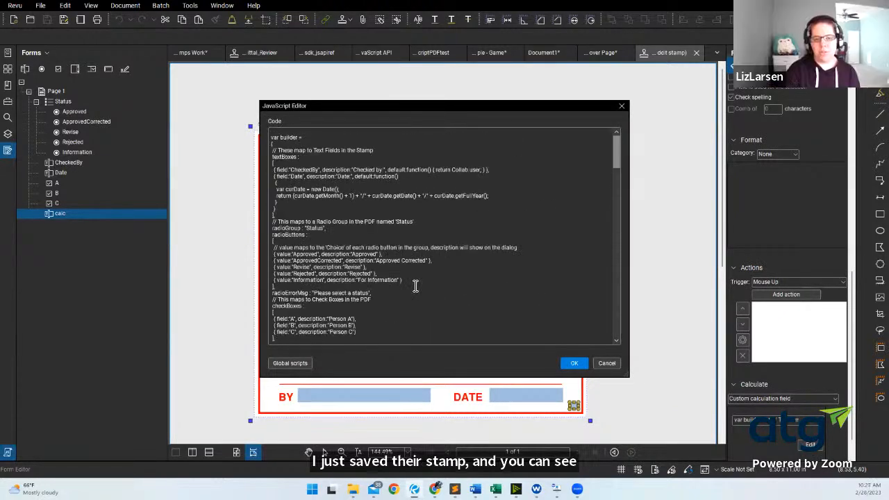
{"action": "left_click", "coordinate": [622, 106]}
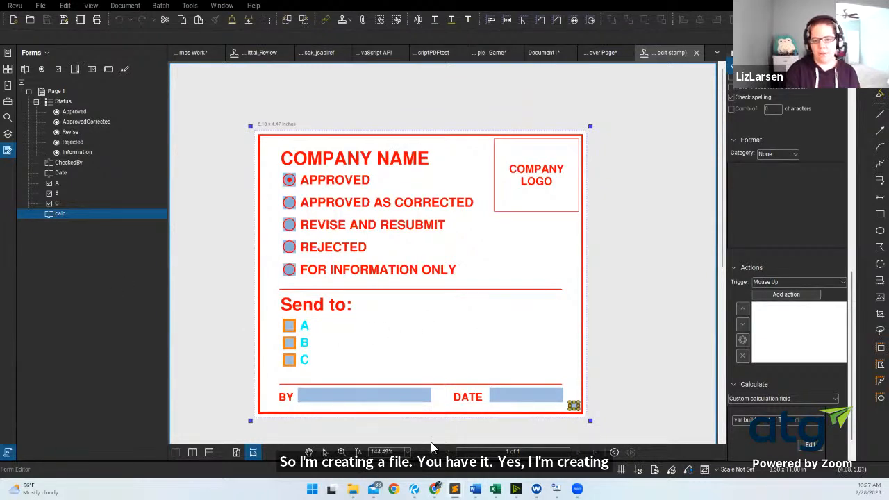
Switch to Chrome and show the Interactive Stamps section of the Revu custom libraries page.
{"action": "mouse_move", "coordinate": [437, 487]}
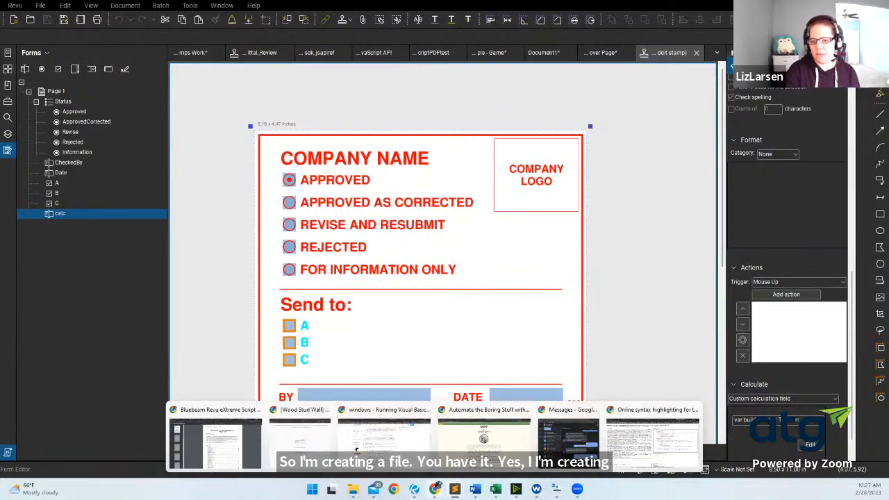
{"action": "left_click", "coordinate": [243, 441]}
{"action": "left_click", "coordinate": [545, 8]}
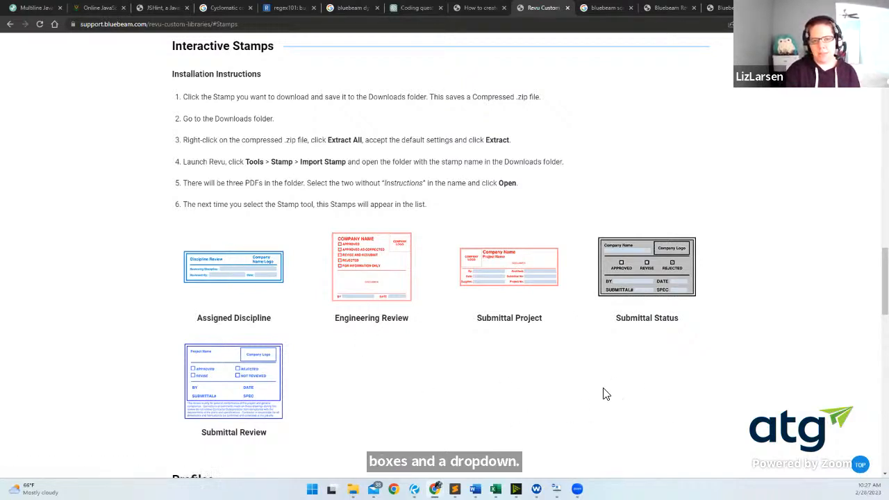
Read through ULTIMATE STAMP CODE MUAHAHAHA.js in Sublime Text, and return to the Submittal_Review stamp in Bluebeam Revu.
{"action": "left_click_drag", "start_coordinate": [317, 1], "coordinate": [316, 89]}
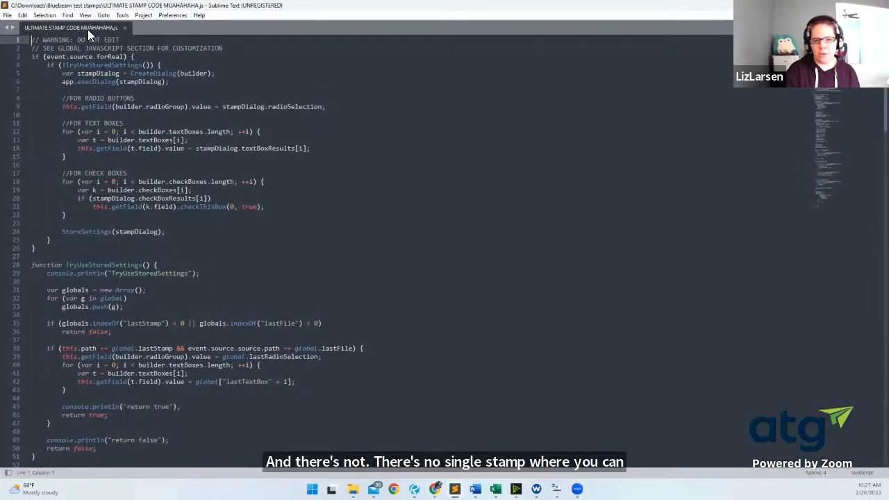
{"action": "scroll", "coordinate": [151, 257], "scroll_direction": "down", "scroll_amount": 20}
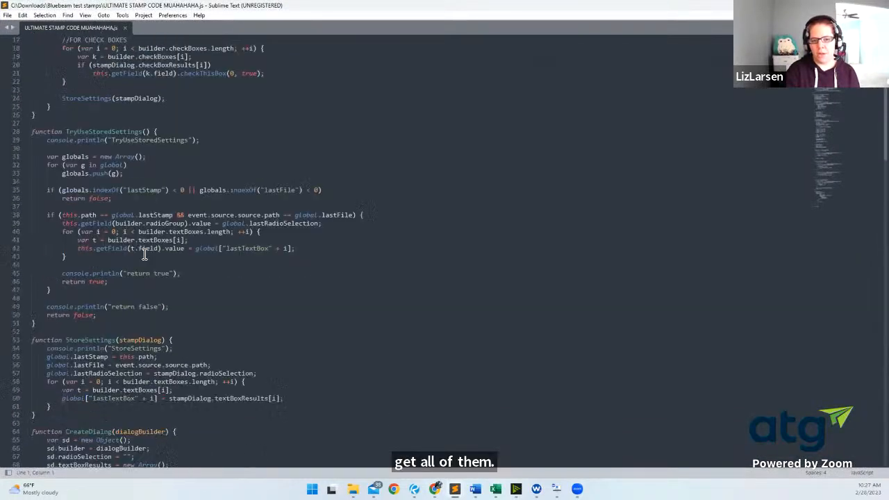
{"action": "scroll", "coordinate": [150, 280], "scroll_direction": "down", "scroll_amount": 20}
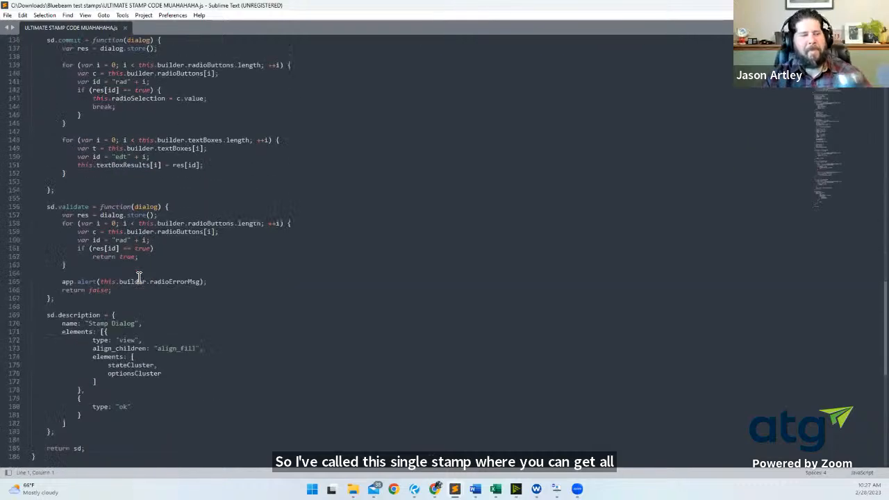
{"action": "scroll", "coordinate": [139, 279], "scroll_direction": "up", "scroll_amount": 20}
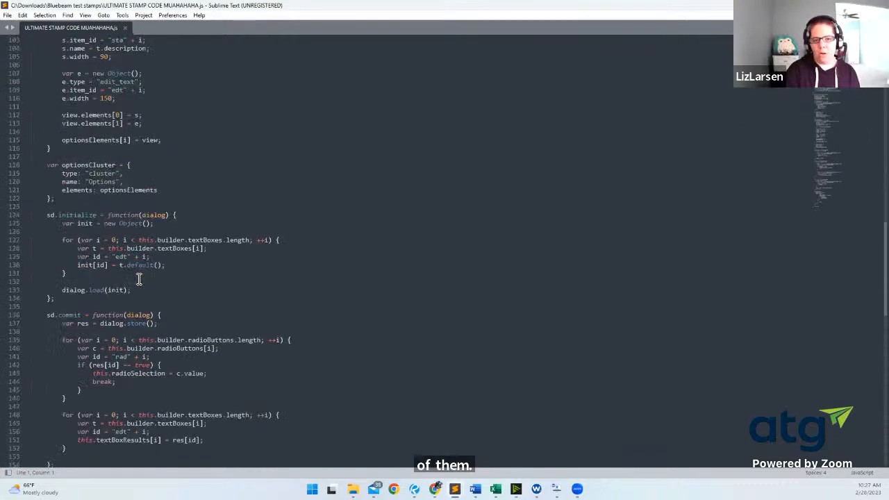
{"action": "scroll", "coordinate": [139, 278], "scroll_direction": "up", "scroll_amount": 5}
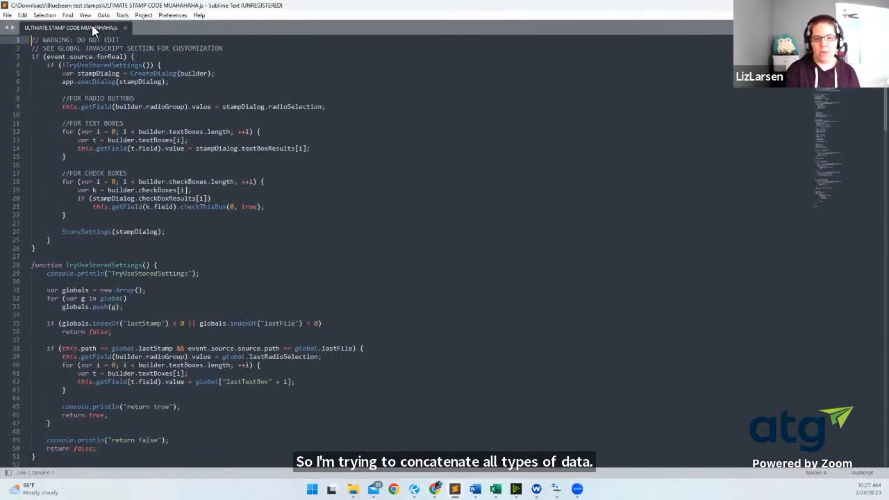
{"action": "left_click_drag", "start_coordinate": [92, 28], "coordinate": [98, 1]}
{"action": "left_click", "coordinate": [836, 5]}
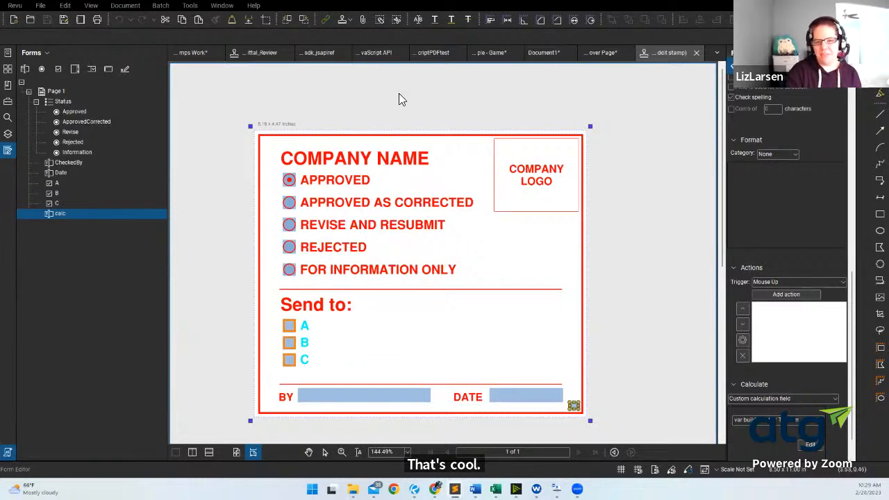
{"action": "left_click", "coordinate": [262, 53]}
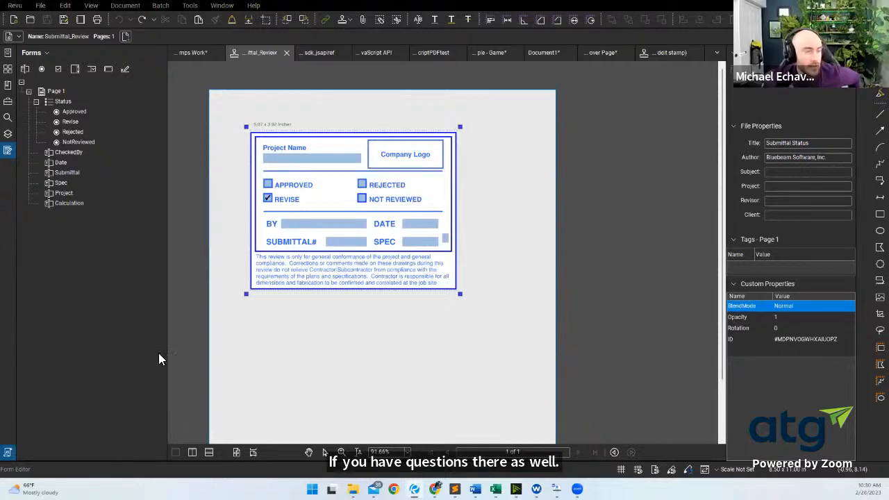
Switch to Chrome and open the UC2 Brainery Bluebeam User Forums at uchapter2.com/bluebeam-forums in a new tab.
{"action": "mouse_move", "coordinate": [434, 489]}
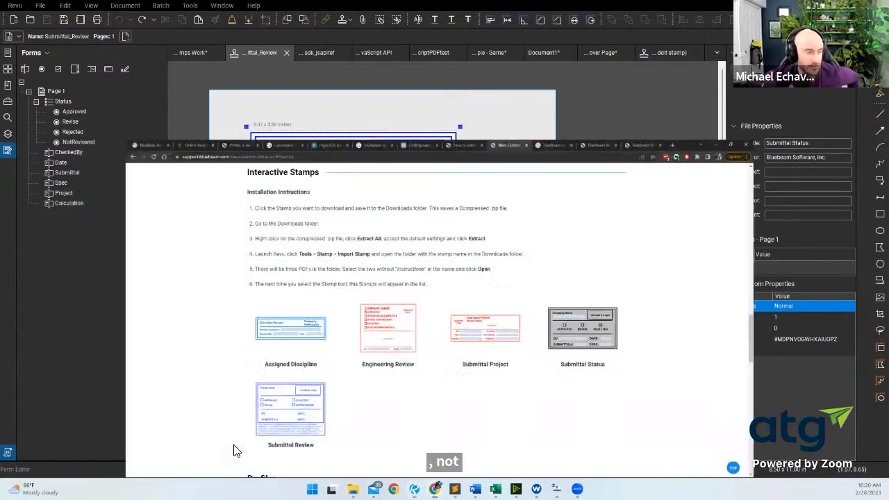
{"action": "left_click", "coordinate": [232, 448]}
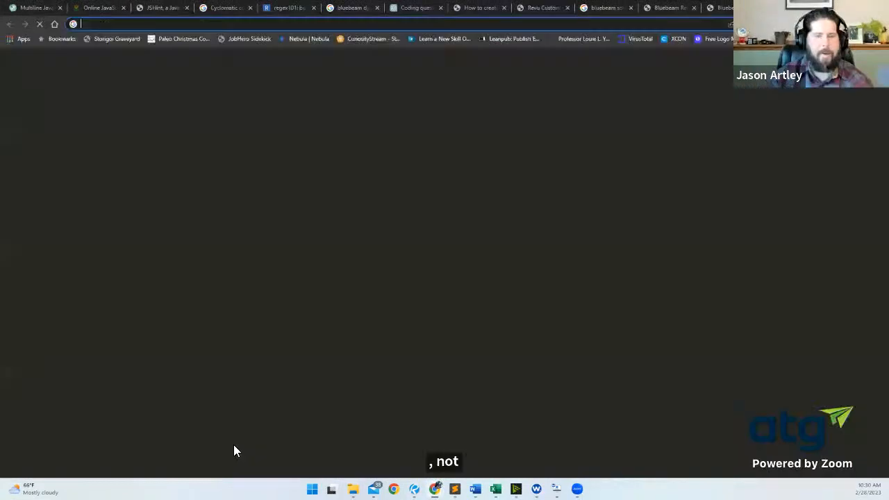
{"action": "type", "text": "uc"}
{"action": "key", "text": "Return"}
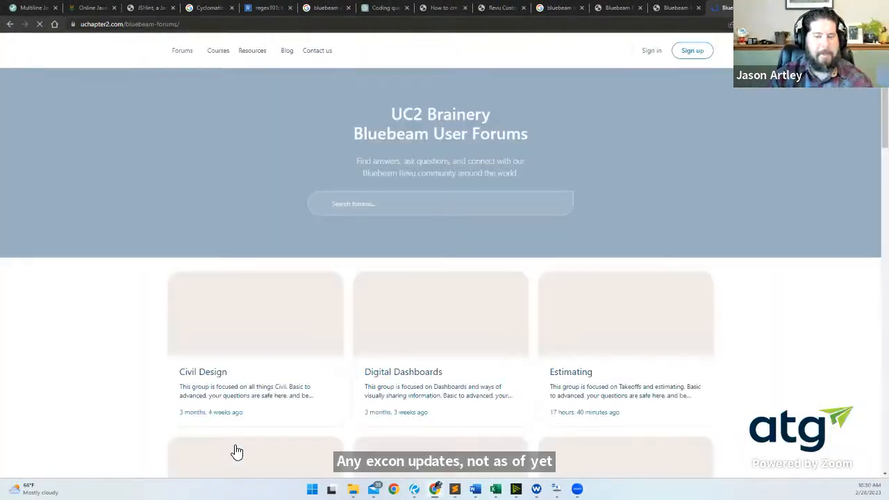
Open the XCON 2023 topic from the forum's discussions, view its post, and return to the Submittal_Review stamp in Bluebeam Revu.
{"action": "scroll", "coordinate": [309, 381], "scroll_direction": "down", "scroll_amount": 9}
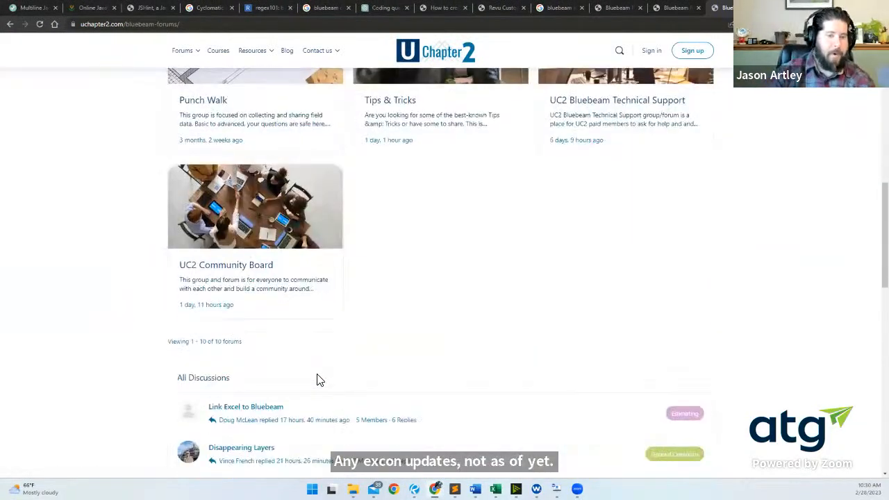
{"action": "scroll", "coordinate": [315, 377], "scroll_direction": "down", "scroll_amount": 2}
{"action": "left_click", "coordinate": [233, 431]}
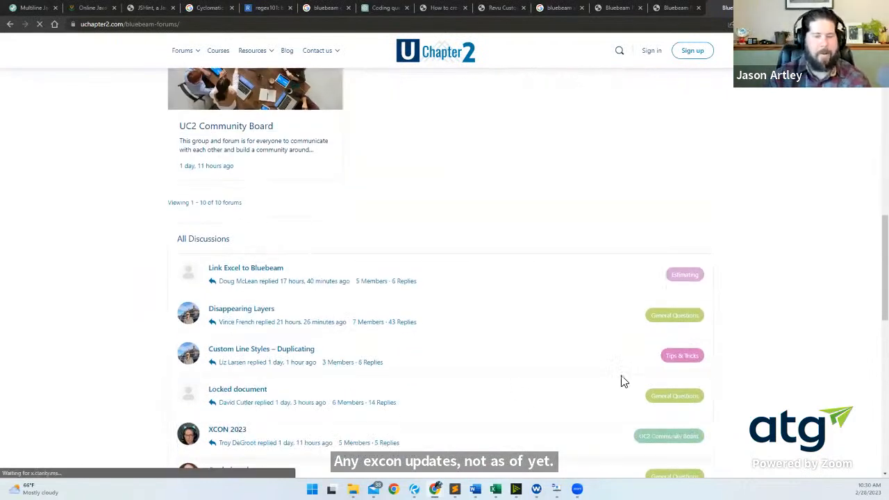
{"action": "scroll", "coordinate": [767, 357], "scroll_direction": "down", "scroll_amount": 4}
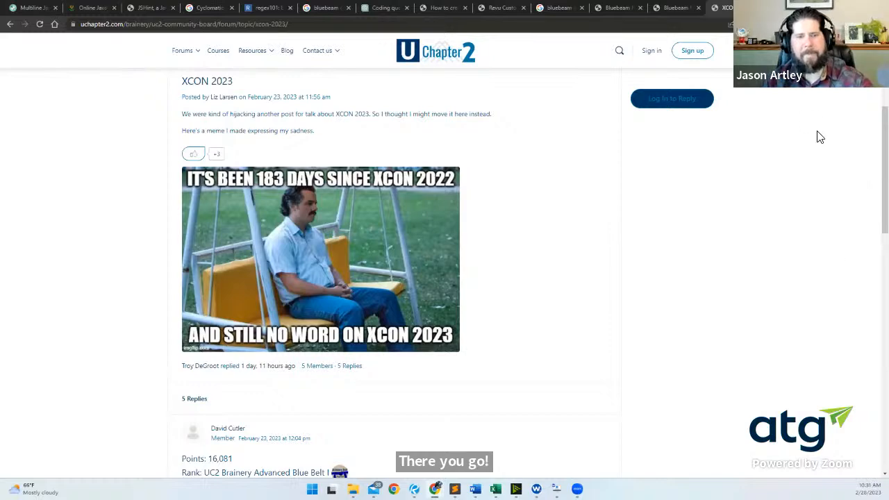
{"action": "left_click", "coordinate": [835, 7]}
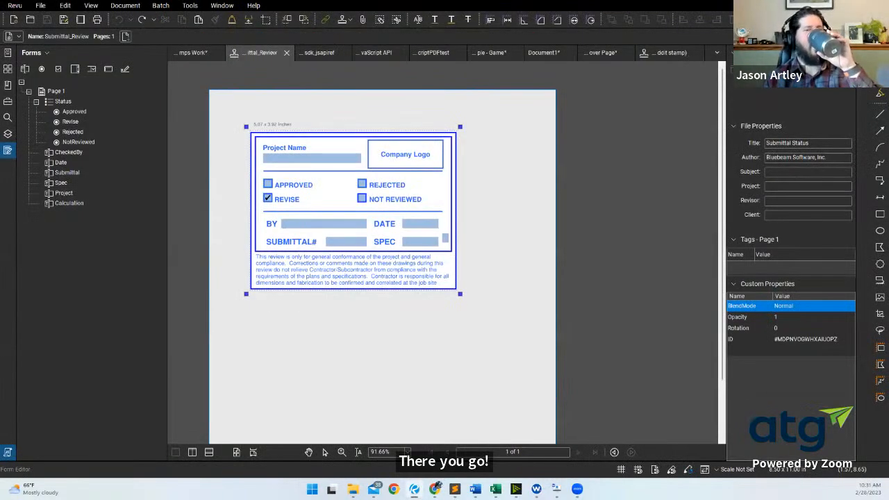